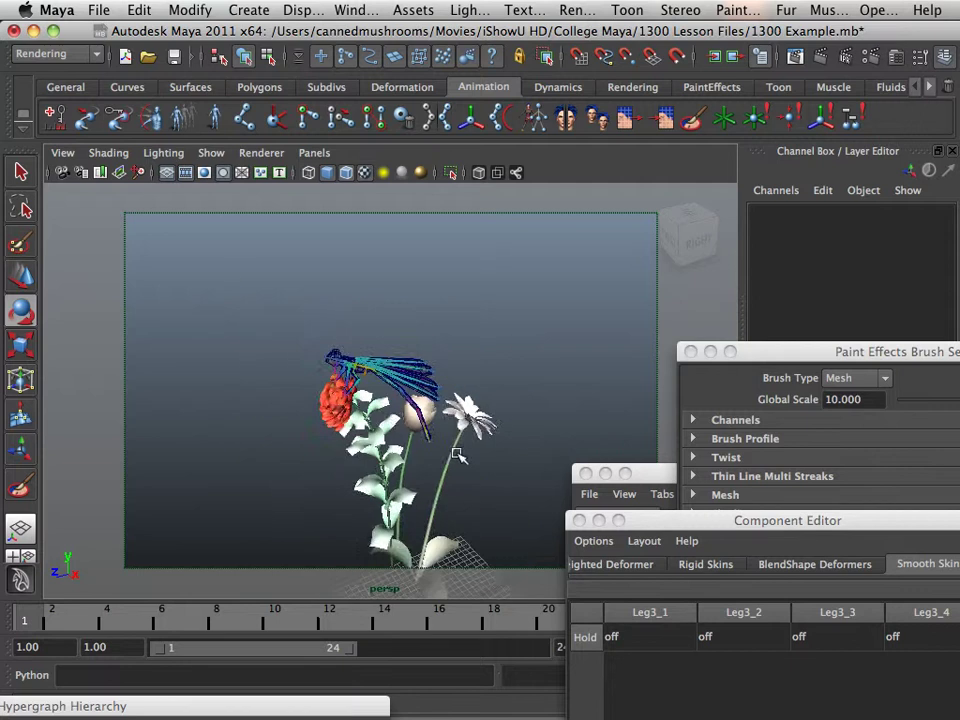
Close the Paint Effects Brush Settings, Visor and Component Editor windows to clear the view of the scene
mouse_move(395, 426)
left_mouse_down("alt")
mouse_move(388, 388)
mouse_move(499, 392)
mouse_move(449, 357)
mouse_move(366, 349)
mouse_move(460, 340)
mouse_move(369, 339)
mouse_move(181, 354)
mouse_move(188, 392)
left_mouse_up("alt")
left_click(690, 351)
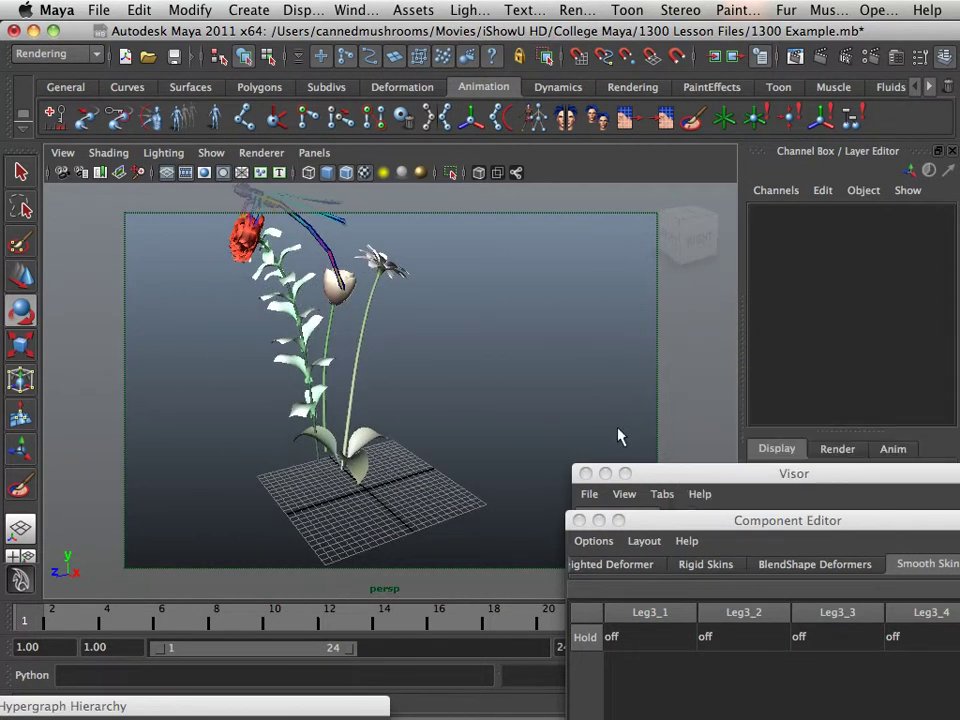
left_click(585, 472)
left_click(578, 520)
Examine the dragonfly and the flower arrangement from several angles and distances
left_click_drag(504, 521, 465, 527, "alt")
right_click_drag(465, 527, 514, 491, "alt")
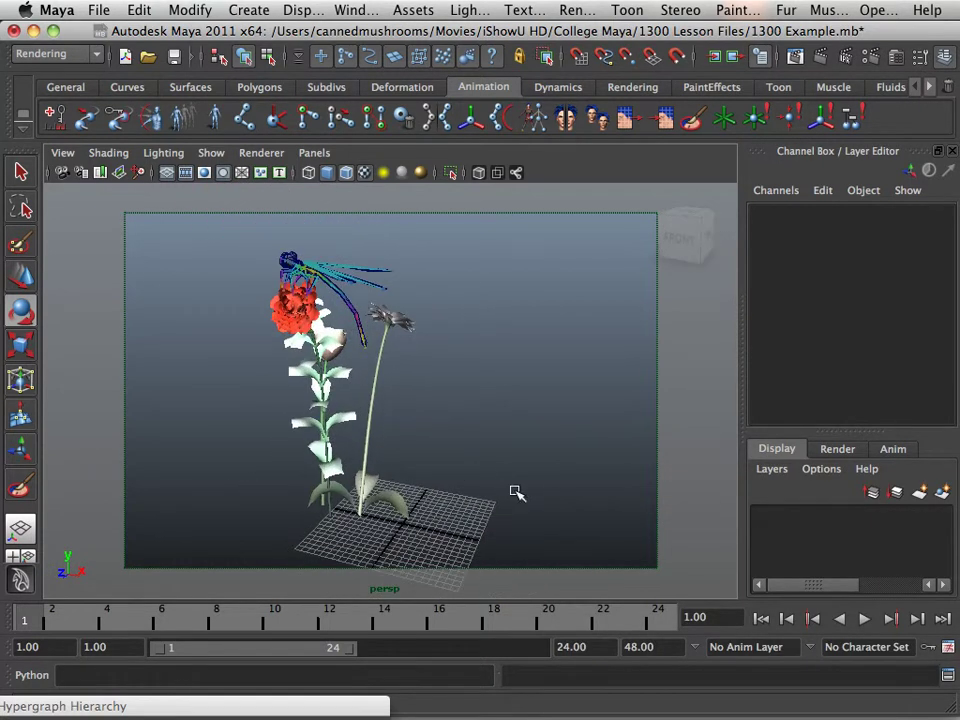
middle_click_drag(514, 491, 415, 447, "alt")
left_click_drag(415, 447, 385, 440, "alt")
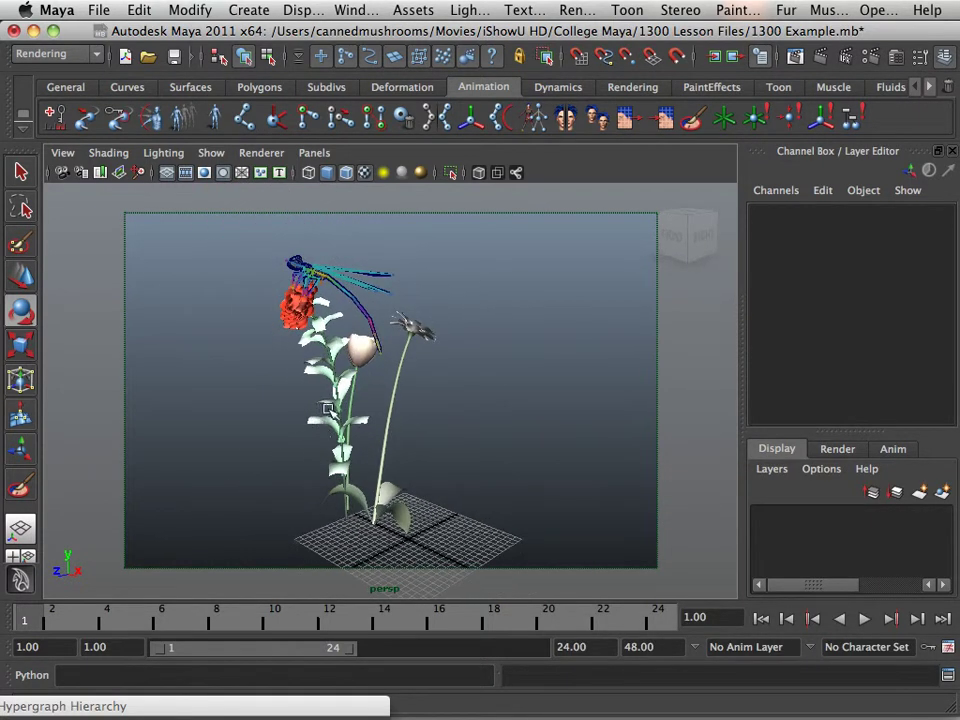
right_click_drag(385, 440, 452, 459, "alt")
middle_click_drag(452, 459, 520, 565, "alt")
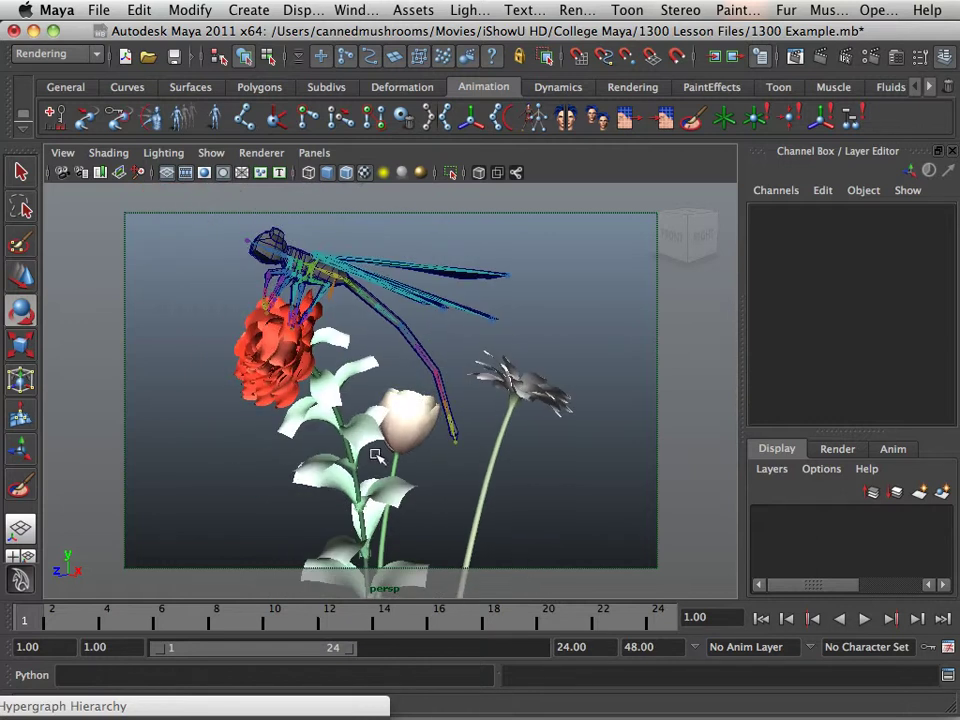
right_click_drag(471, 480, 337, 447, "alt")
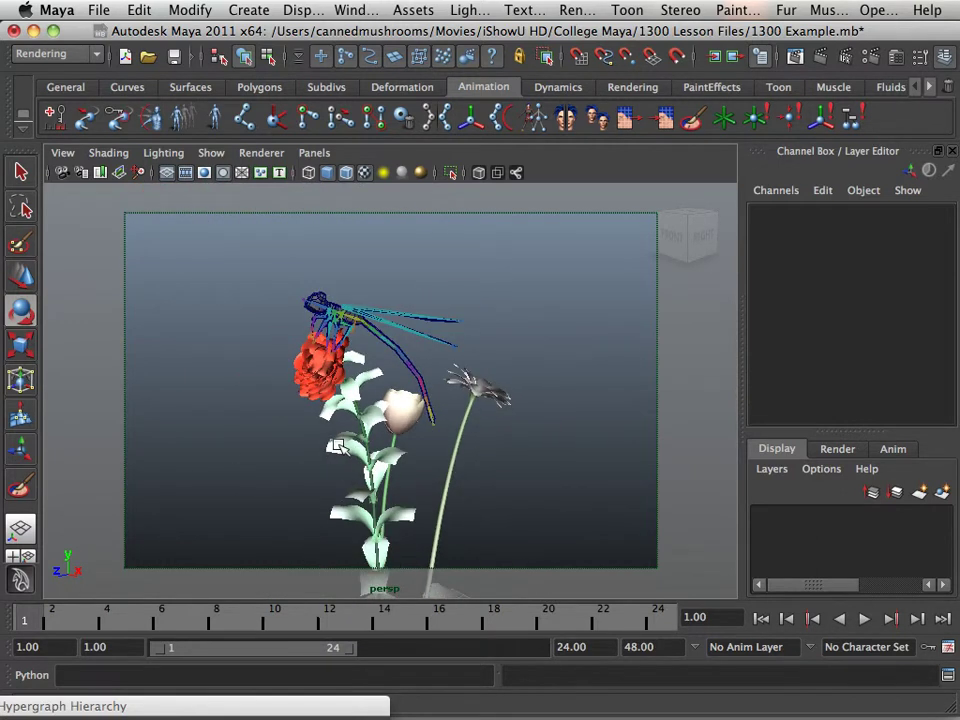
left_click_drag(317, 439, 315, 331, "alt")
right_click_drag(315, 331, 268, 388, "alt")
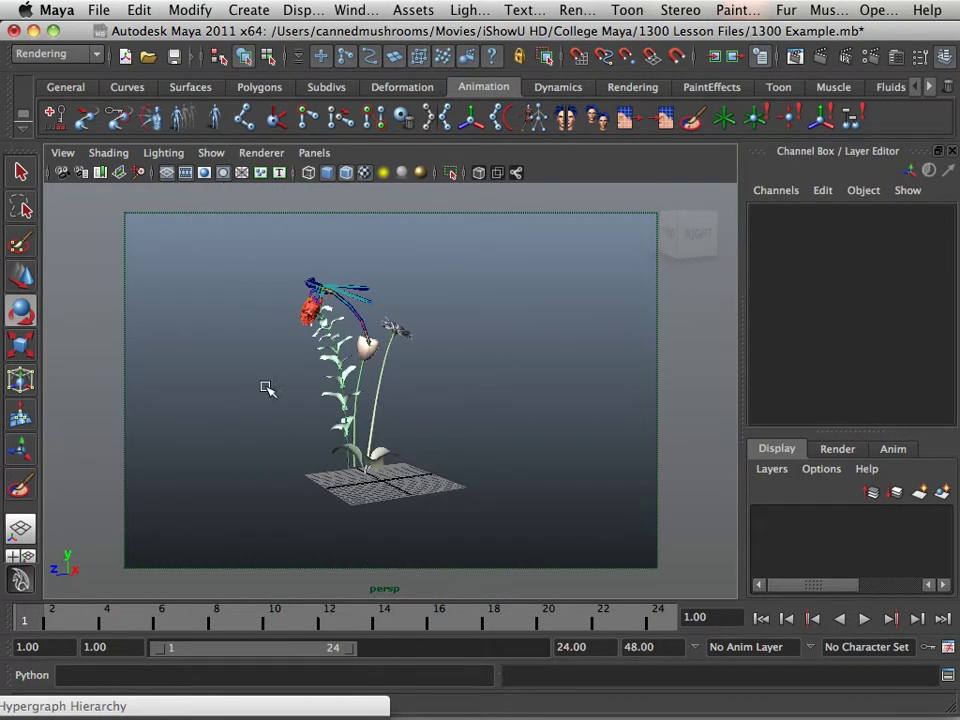
left_click_drag(268, 388, 305, 383, "alt")
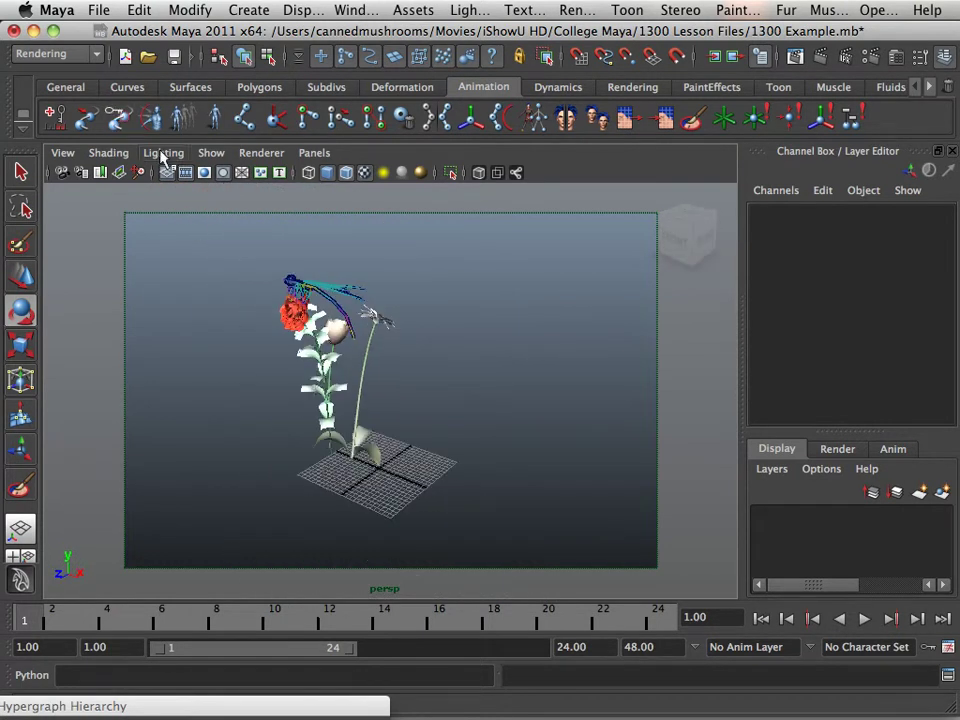
Open the Paint Effects brush library, compare the flowers and flowersMesh folders, and leave flowersMesh displayed
left_click(736, 10)
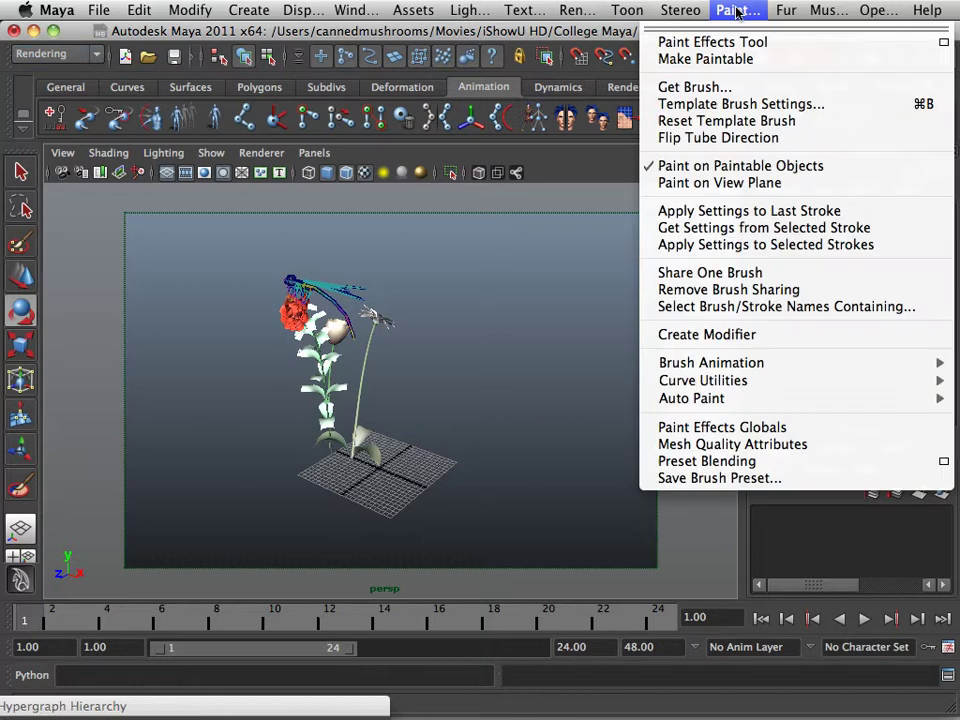
left_click(732, 88)
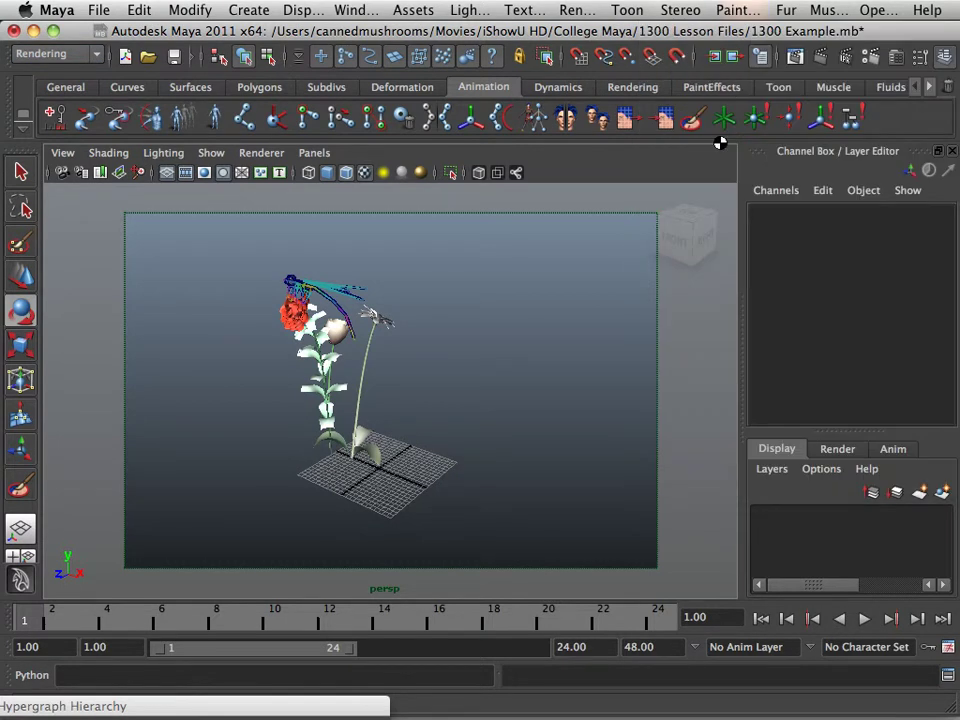
left_click_drag(734, 409, 697, 243)
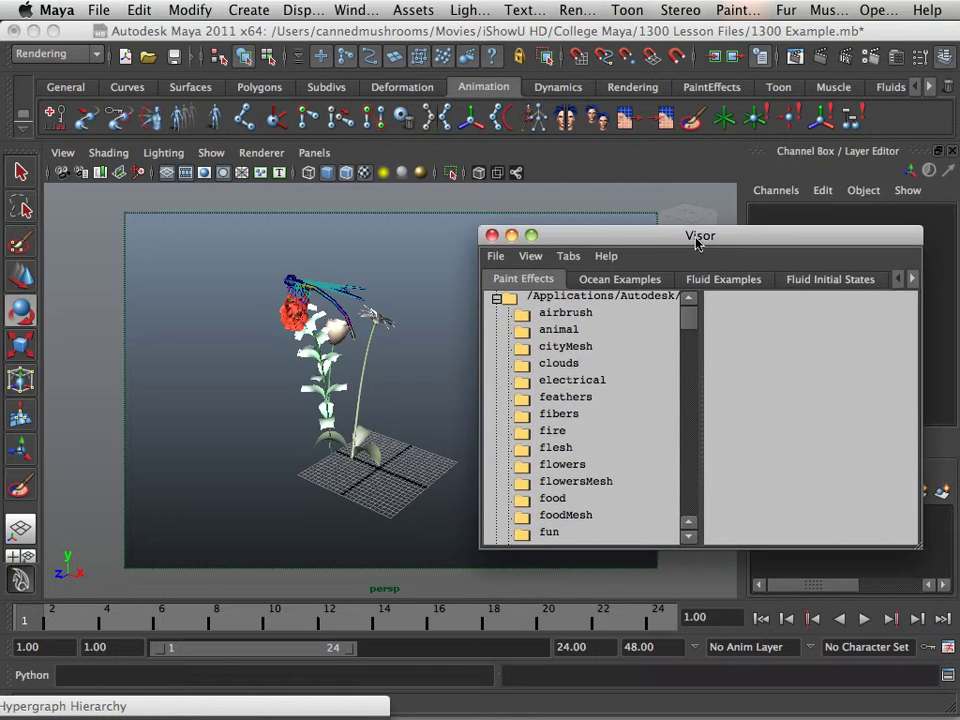
scroll(552, 424, "down", 1)
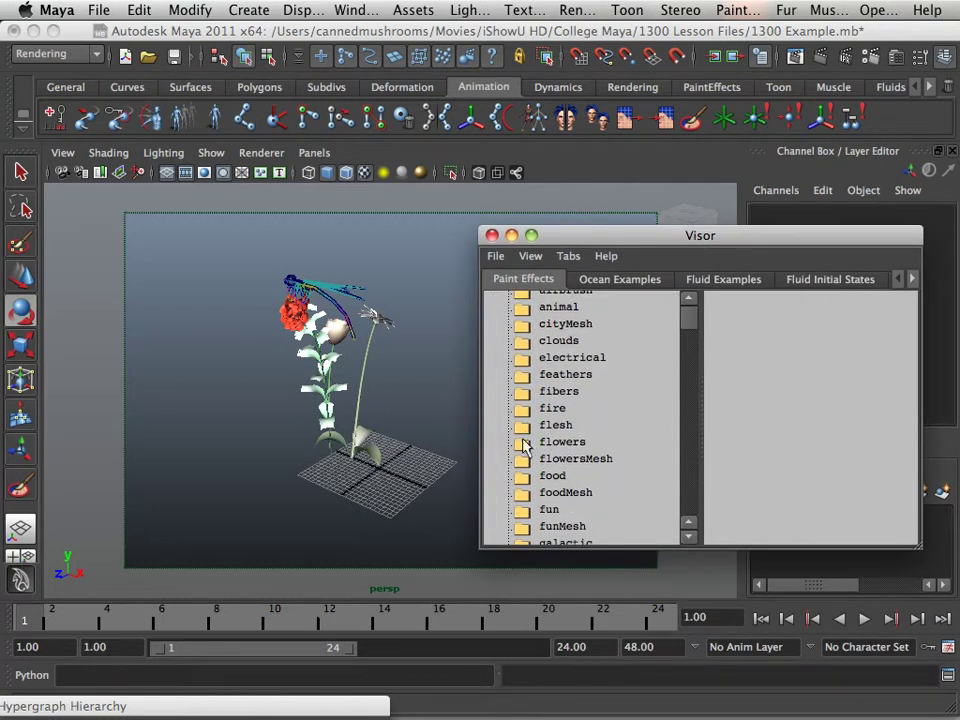
left_click(522, 446)
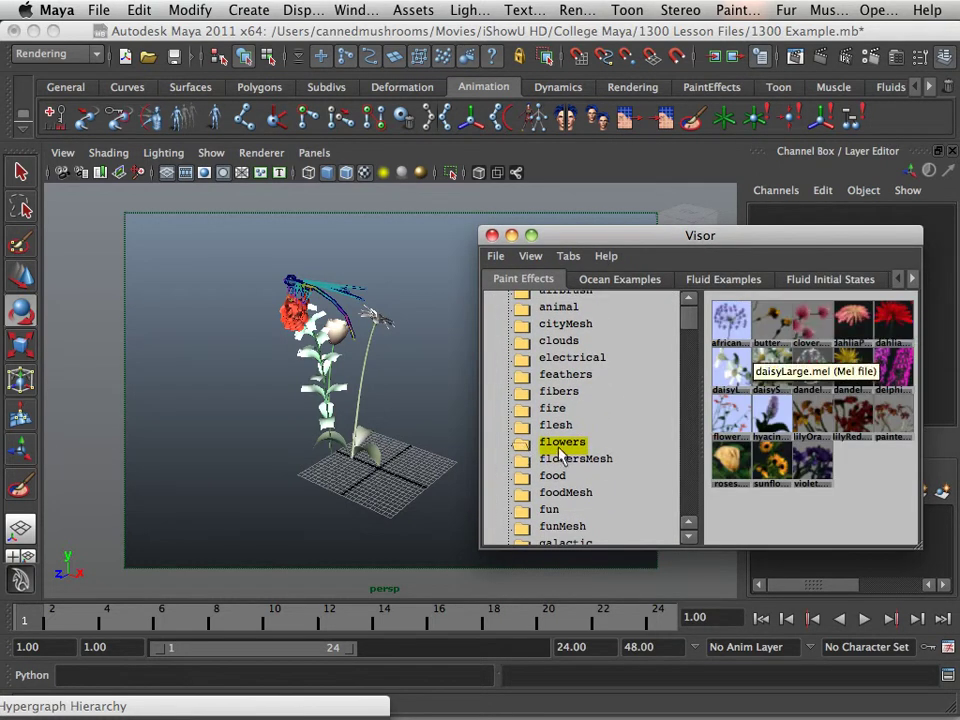
left_click(550, 460)
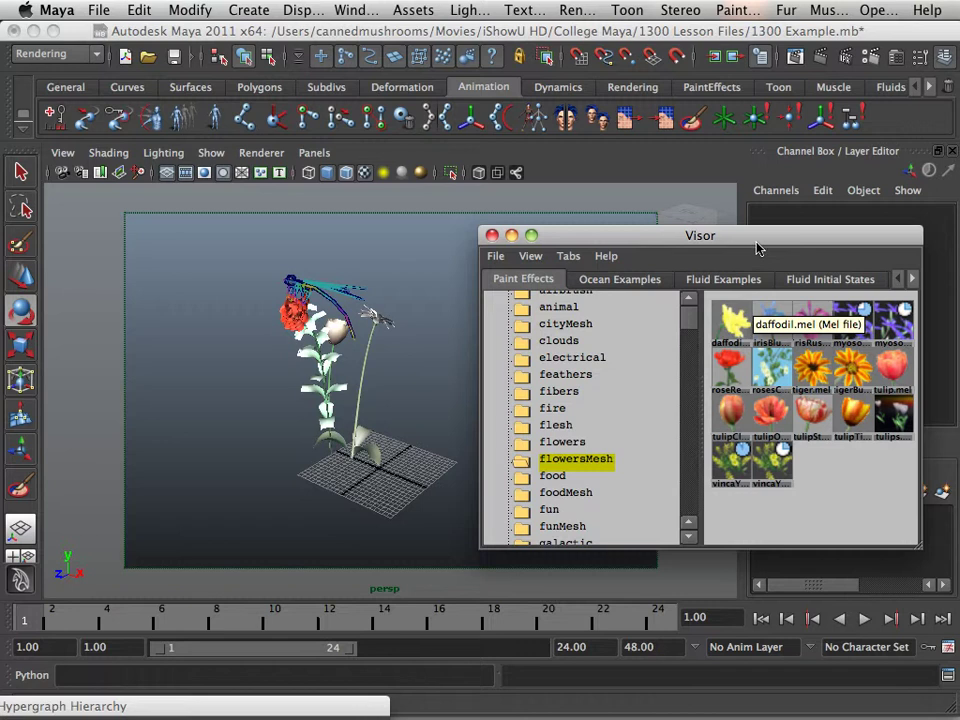
left_click_drag(756, 249, 743, 239)
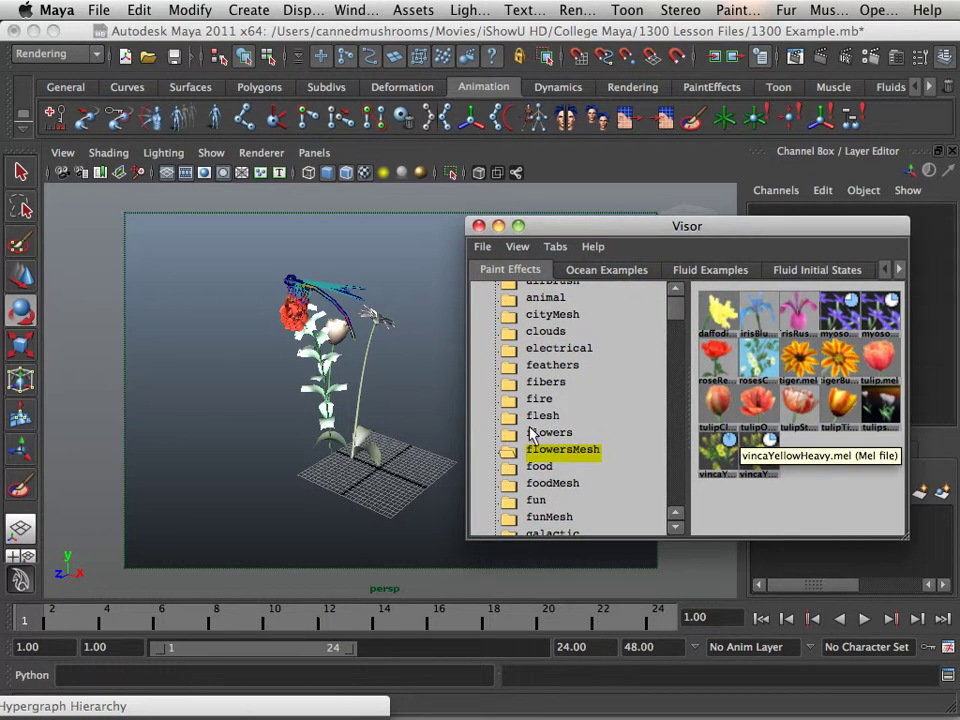
left_click(717, 400)
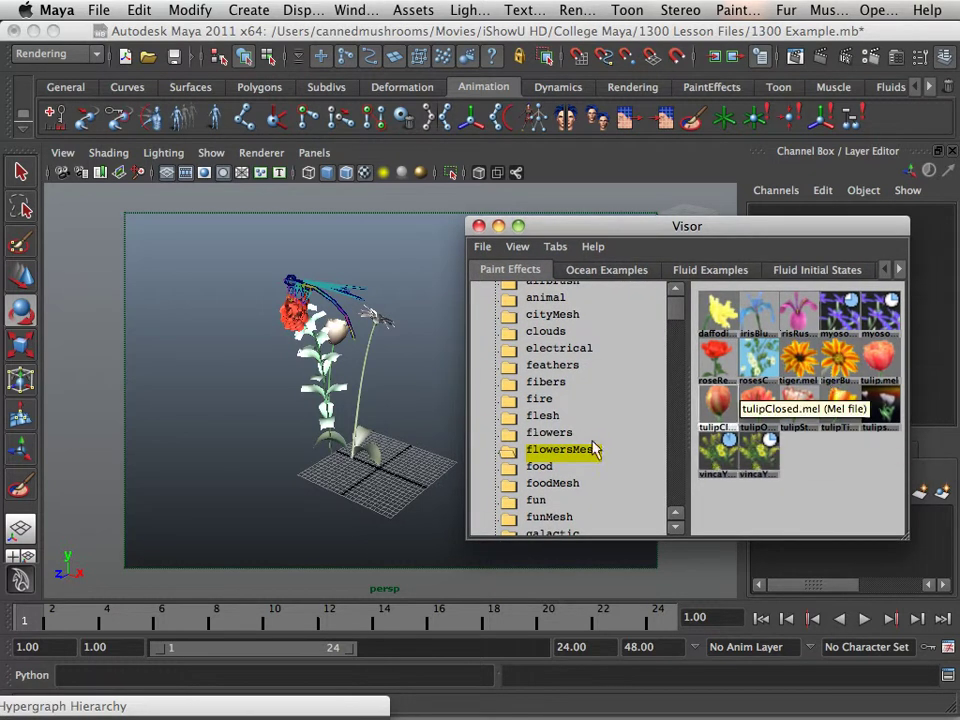
left_click(548, 436)
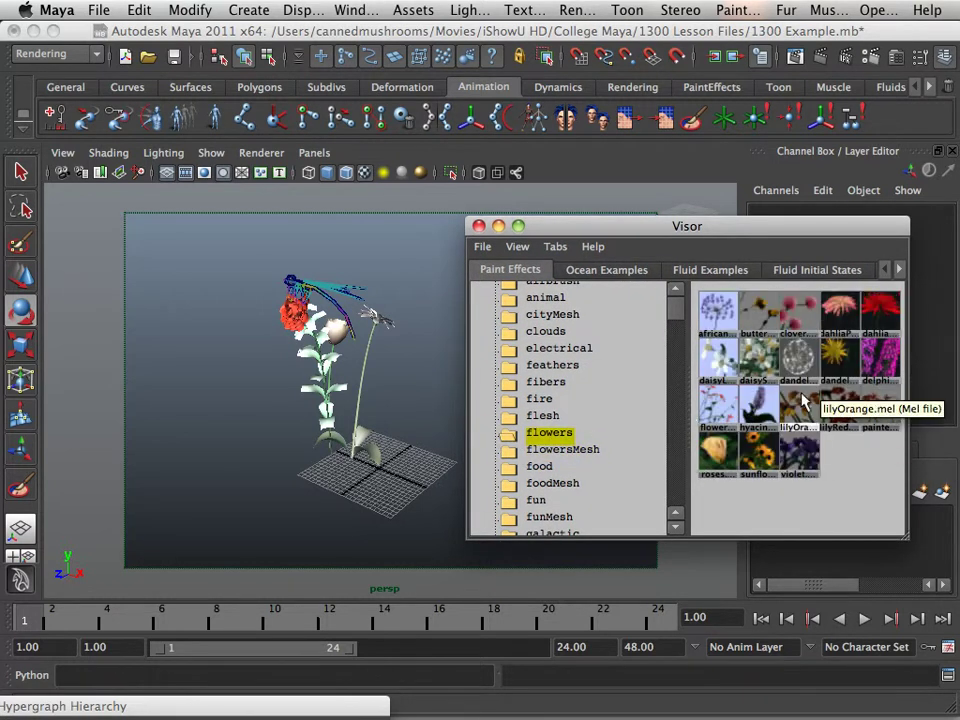
left_click(571, 455)
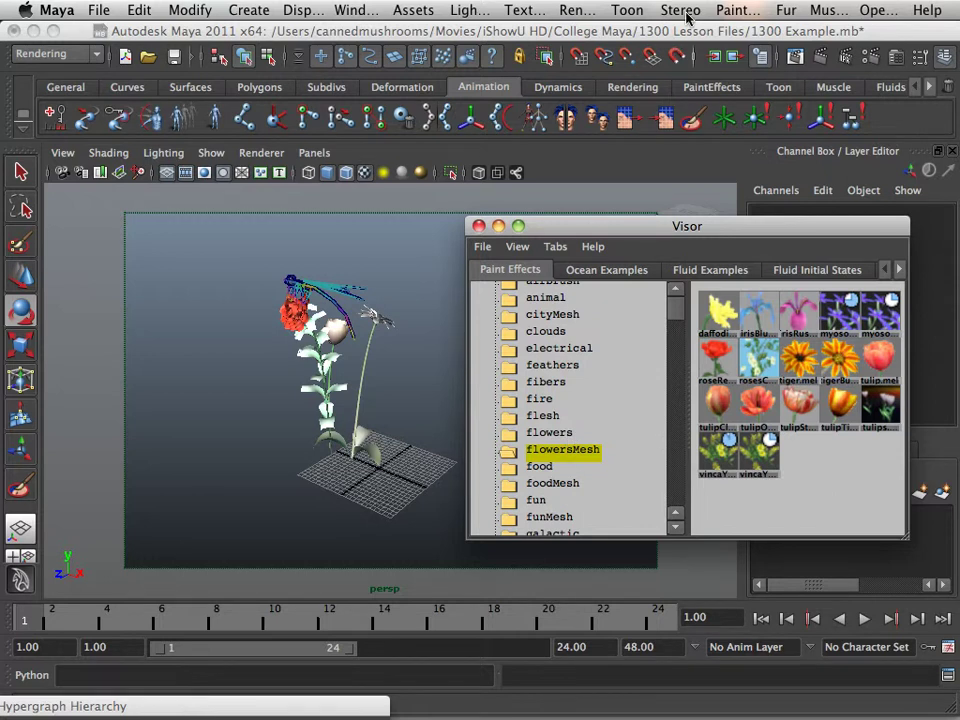
Open the Paint Effects template brush settings and choose the heavy myosotis brush from the flowersMesh folder
left_click(738, 10)
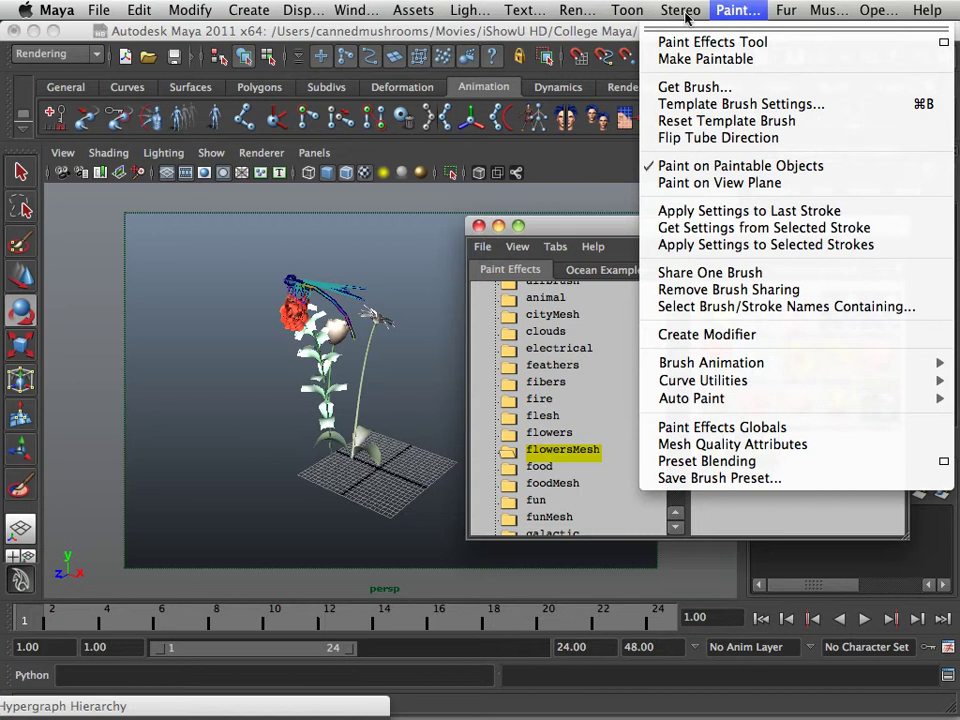
left_click(708, 104)
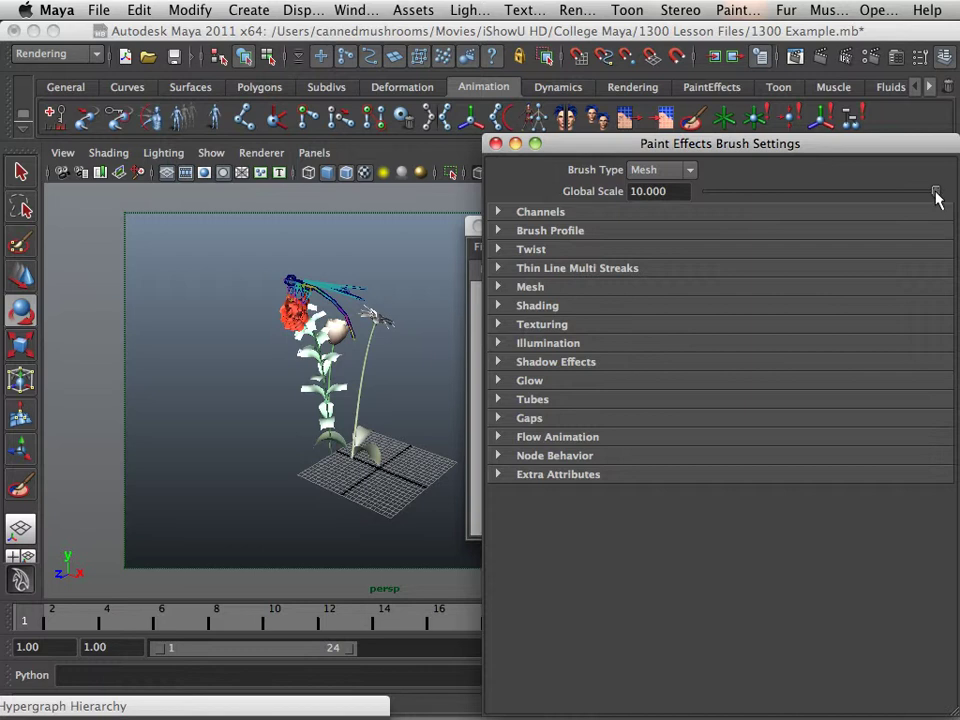
mouse_move(700, 147)
left_mouse_down()
mouse_move(799, 238)
mouse_move(695, 510)
left_mouse_up()
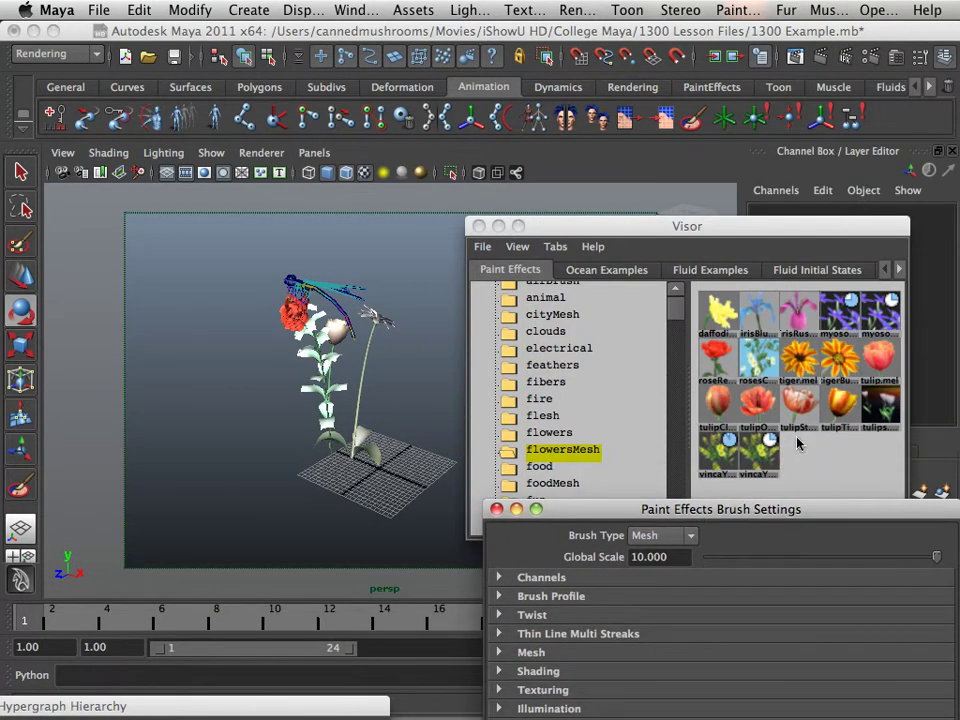
left_click(851, 312)
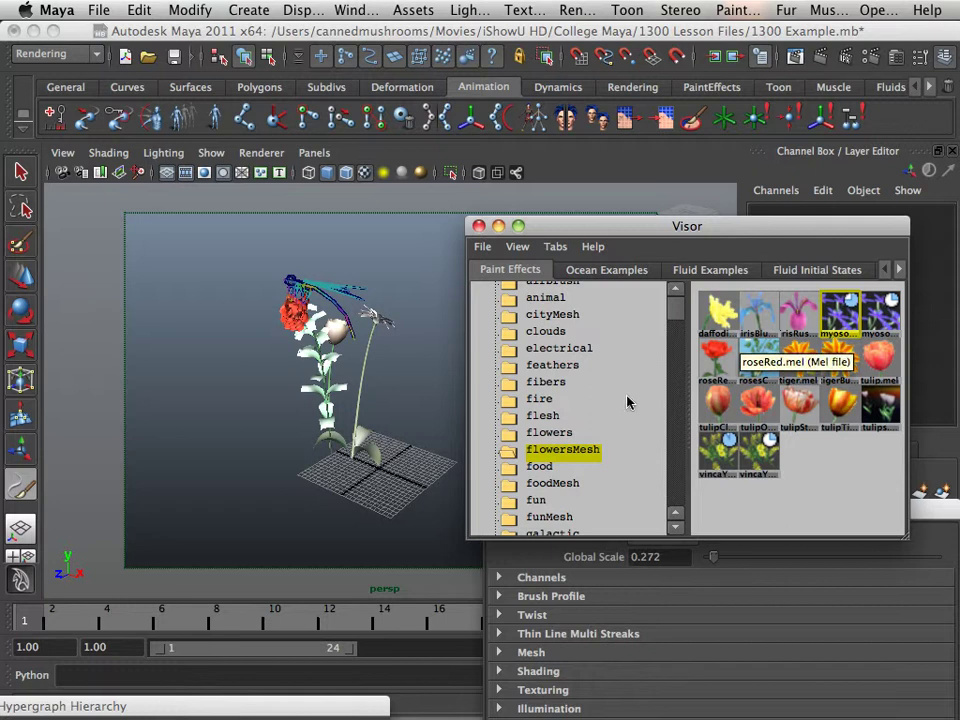
Set the myosotis brush's Global Scale to 10, keeping the brush windows clear of the grid
scroll(317, 454, "up", 5)
left_click_drag(270, 484, 295, 528, "alt")
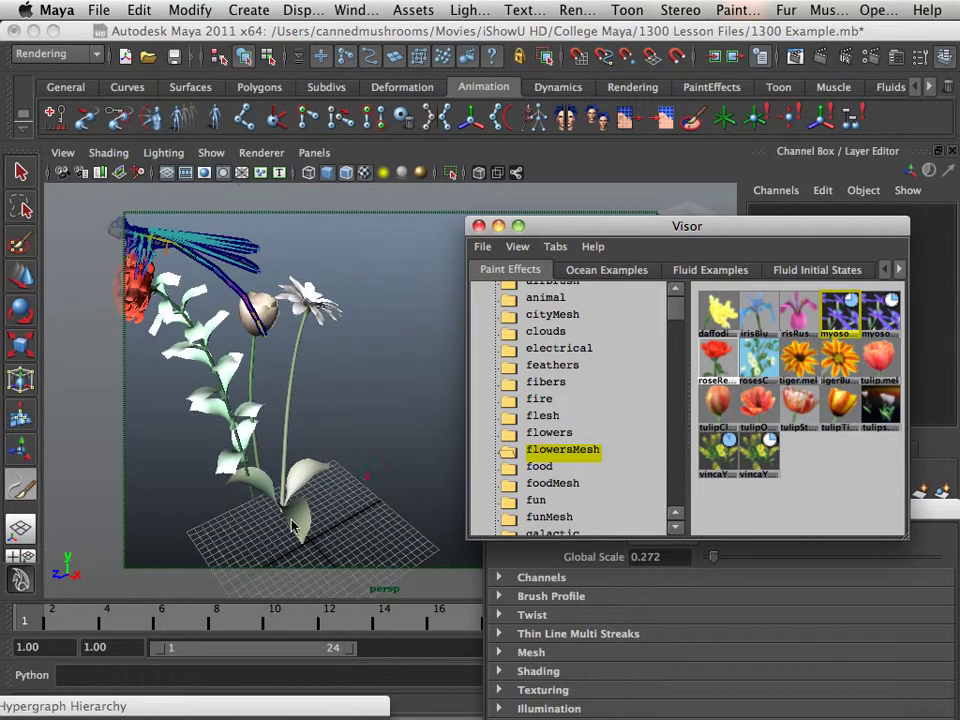
left_click(332, 488)
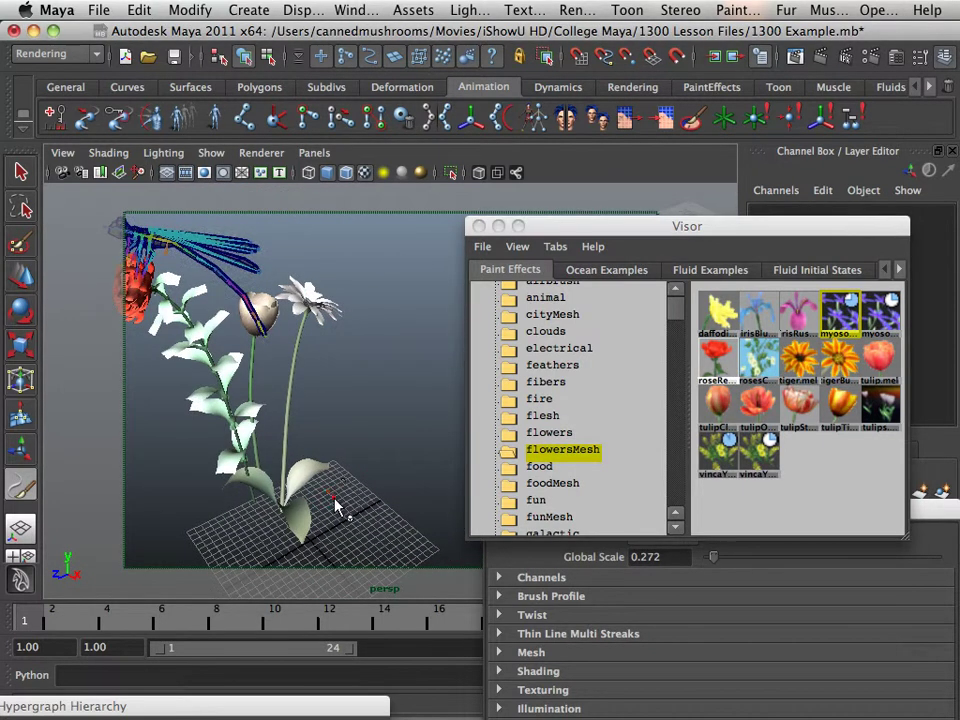
left_click_drag(335, 505, 325, 400, "alt")
right_click_drag(325, 400, 281, 459, "alt")
left_click_drag(281, 459, 315, 456, "alt")
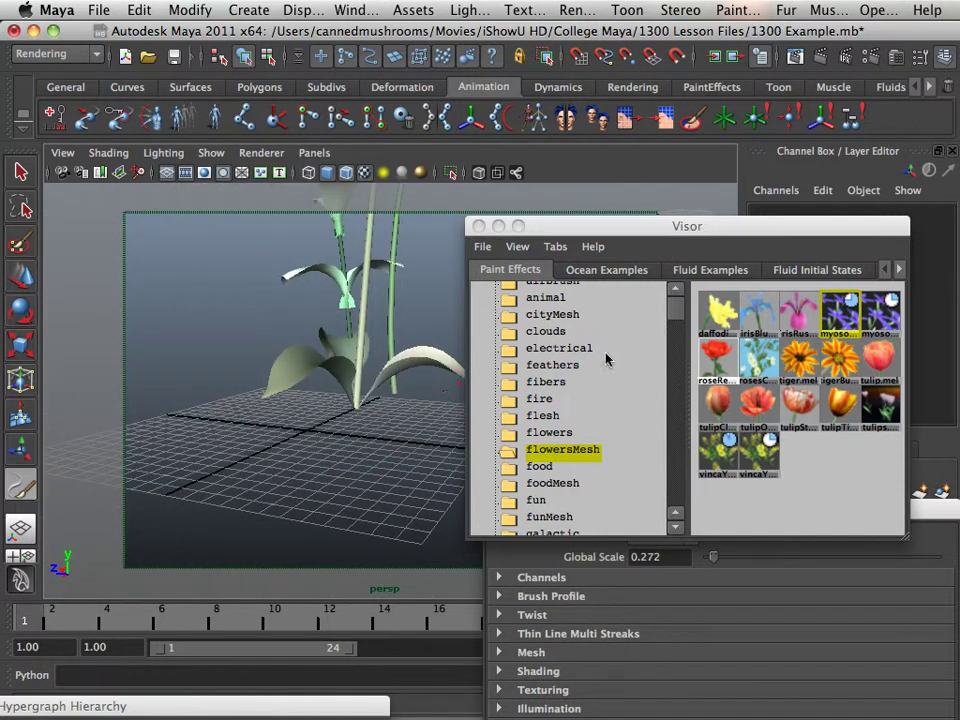
mouse_move(762, 230)
left_mouse_down()
mouse_move(702, 302)
mouse_move(718, 528)
mouse_move(800, 277)
left_mouse_up()
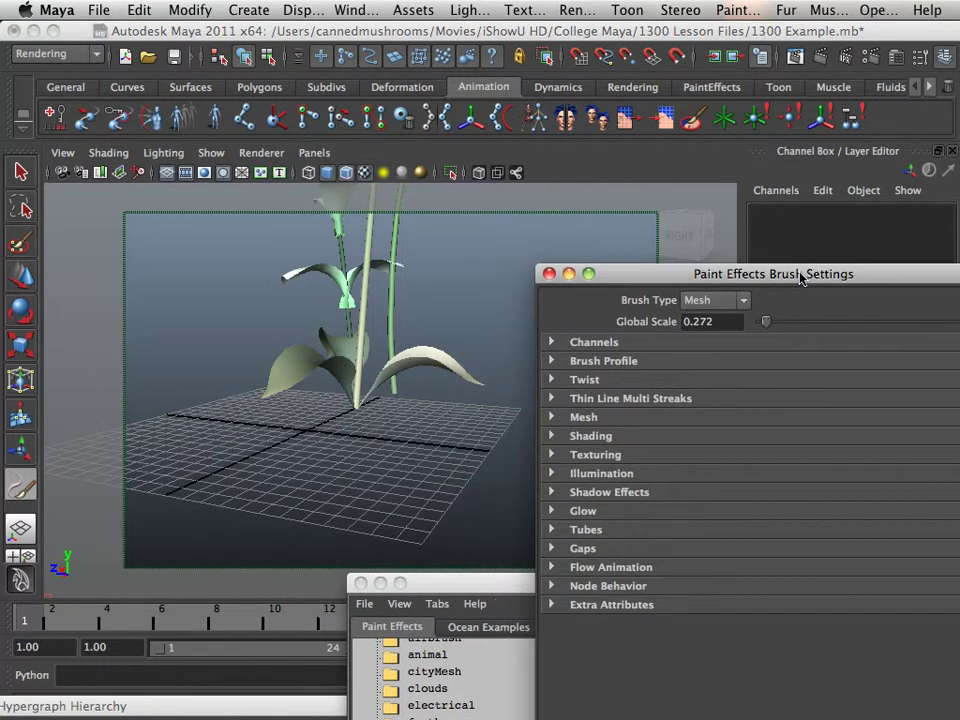
left_click_drag(773, 322, 957, 322)
left_click_drag(894, 276, 829, 284)
left_click_drag(880, 329, 957, 337)
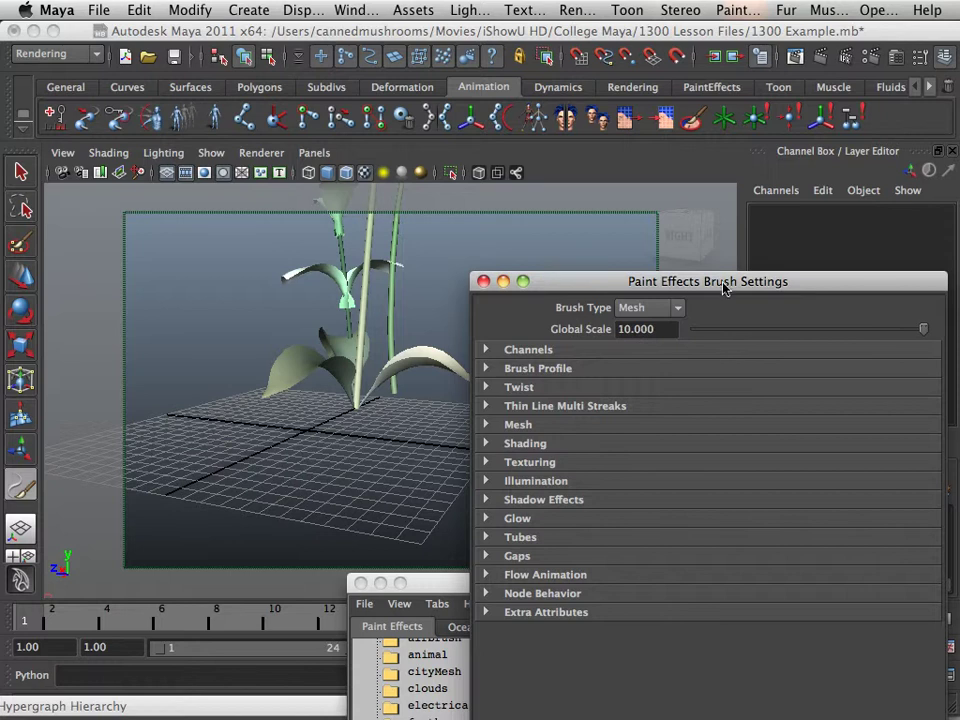
mouse_move(725, 288)
left_mouse_down()
mouse_move(894, 335)
mouse_move(943, 360)
left_mouse_up()
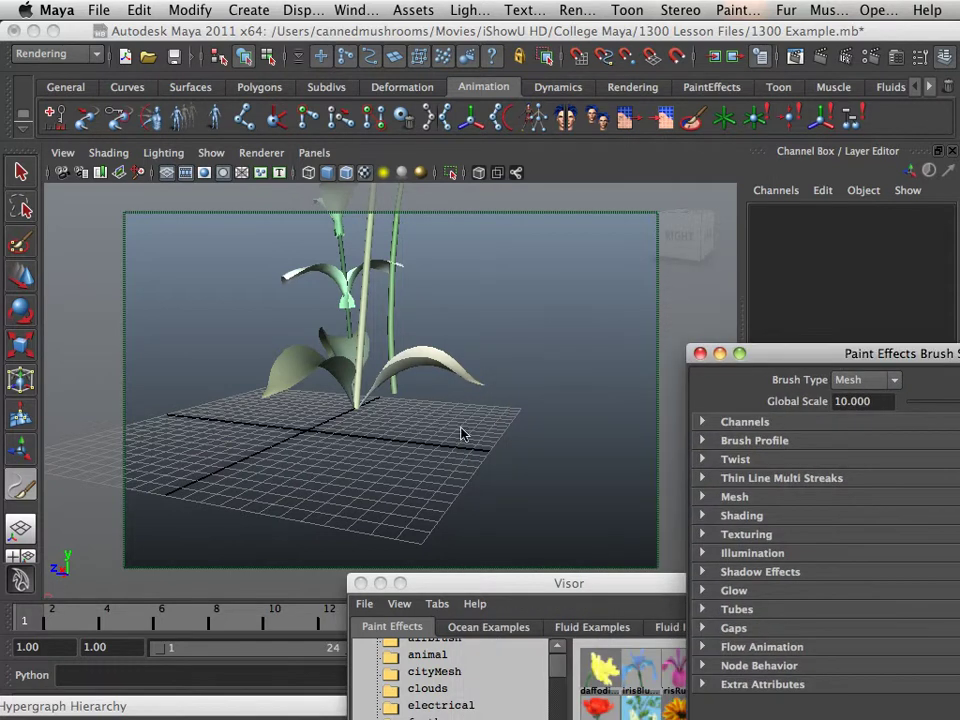
Paint a short heavy myosotis stroke on the grid beside the existing flowers, frame it, and delete it
right_click_drag(542, 397, 484, 401, "alt")
mouse_move(439, 403)
left_mouse_down("alt")
mouse_move(410, 477)
mouse_move(406, 436)
left_mouse_up("alt")
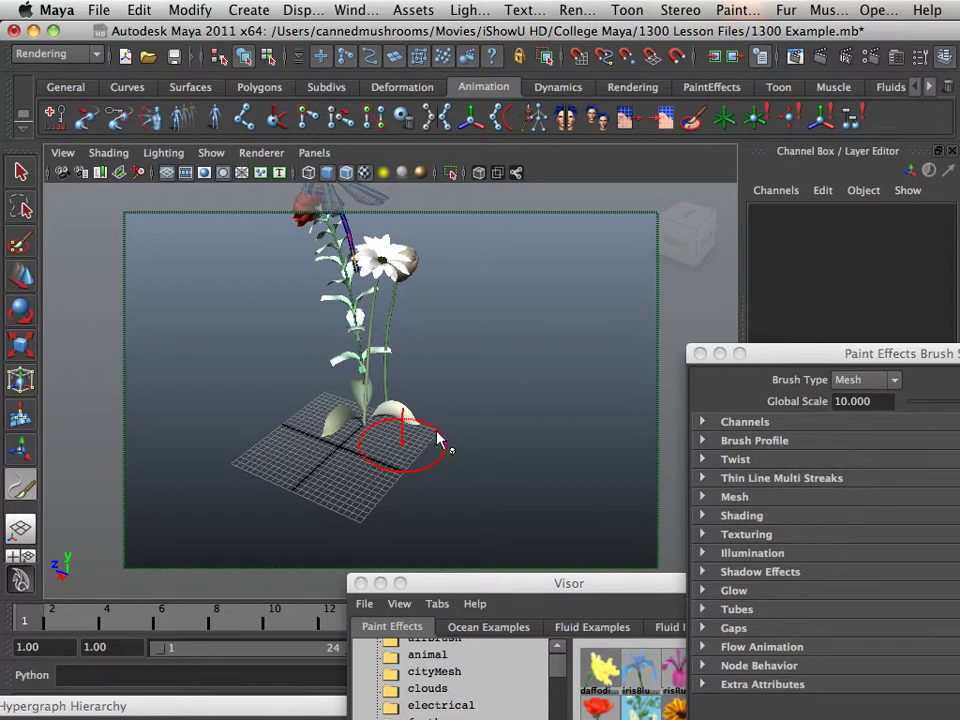
left_click_drag(439, 441, 430, 436)
key("f")
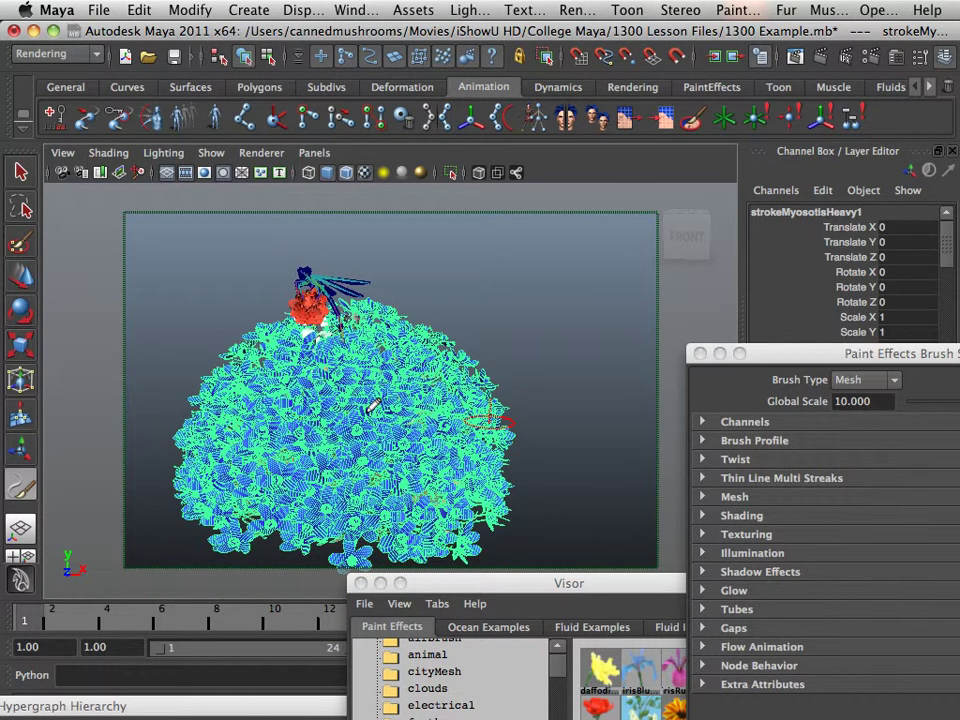
key("Delete")
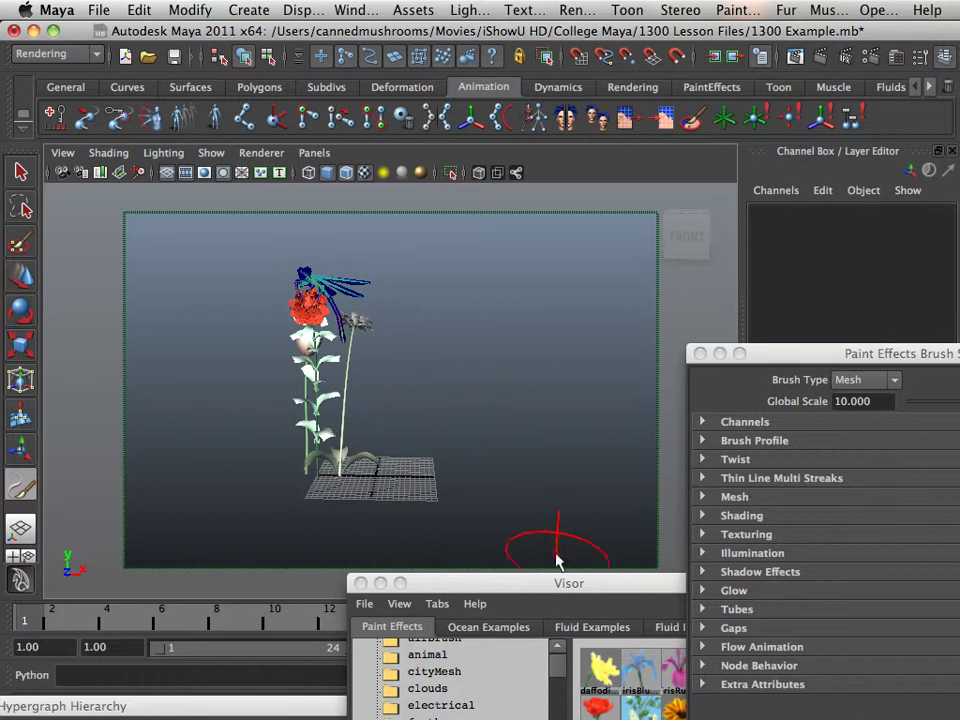
Choose the Russian iris brush from the flowersMesh folder and set its Global Scale to 10
mouse_move(561, 583)
left_mouse_down()
mouse_move(535, 428)
mouse_move(862, 540)
left_mouse_up()
left_click(657, 510)
left_click(714, 354)
left_click_drag(714, 354, 504, 354)
left_click_drag(703, 409, 953, 427)
left_click_drag(660, 358, 812, 404)
Place a single Russian iris on the grid to the side of the existing flowers
mouse_move(444, 456)
right_mouse_down("alt")
mouse_move(574, 521)
mouse_move(558, 413)
mouse_move(450, 454)
right_mouse_up("alt")
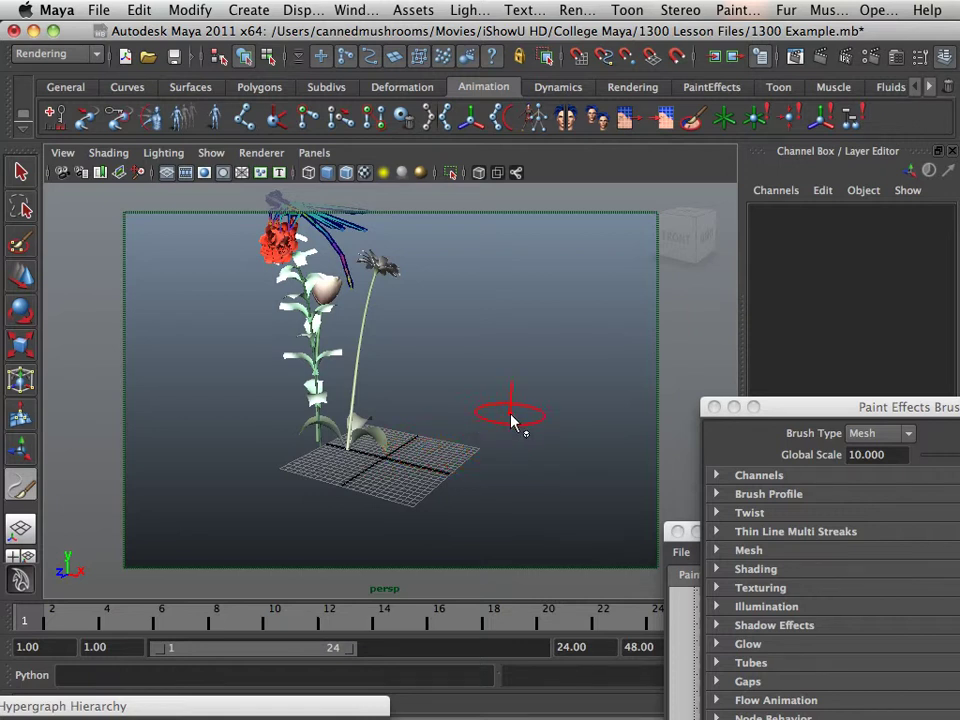
mouse_move(500, 418)
right_mouse_down("alt")
mouse_move(454, 407)
mouse_move(561, 439)
right_mouse_up("alt")
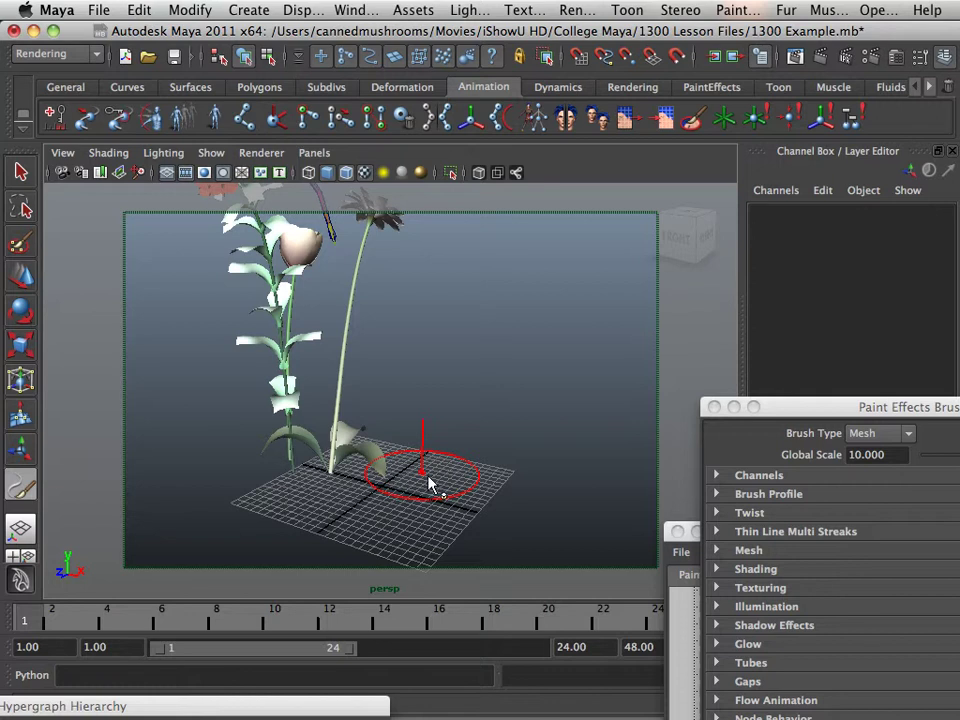
left_click(428, 483)
mouse_move(478, 400)
left_mouse_down("alt")
mouse_move(495, 480)
mouse_move(470, 468)
left_mouse_up("alt")
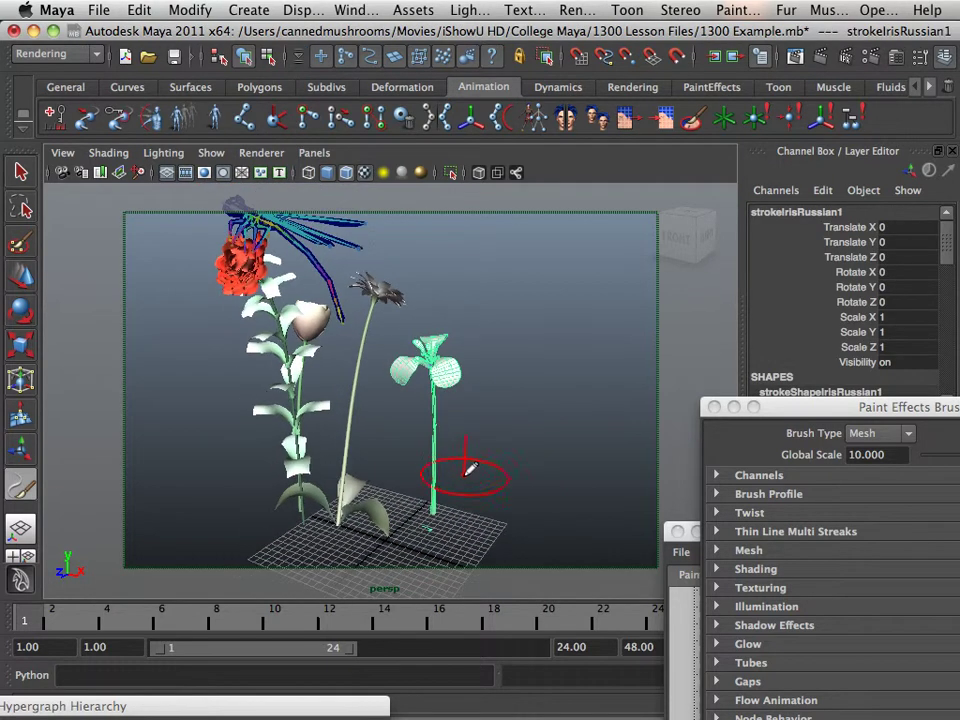
Move the Russian iris next to the daisy stem, to about Translate X -3.629 and Translate Z 7.811
key("w")
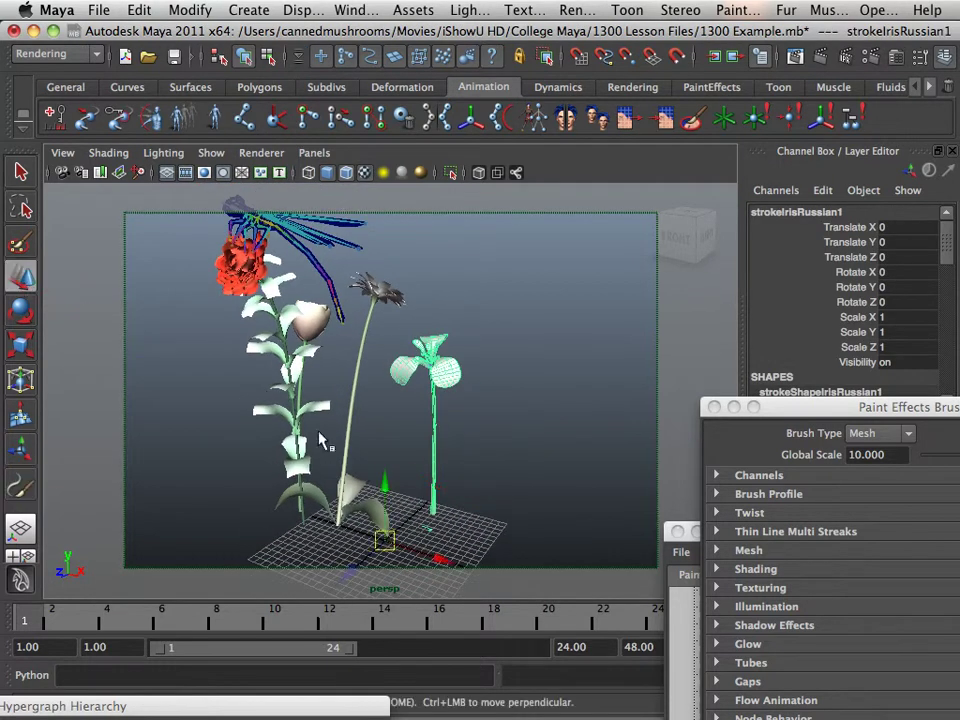
mouse_move(443, 559)
left_mouse_down()
mouse_move(438, 546)
mouse_move(410, 547)
left_mouse_up()
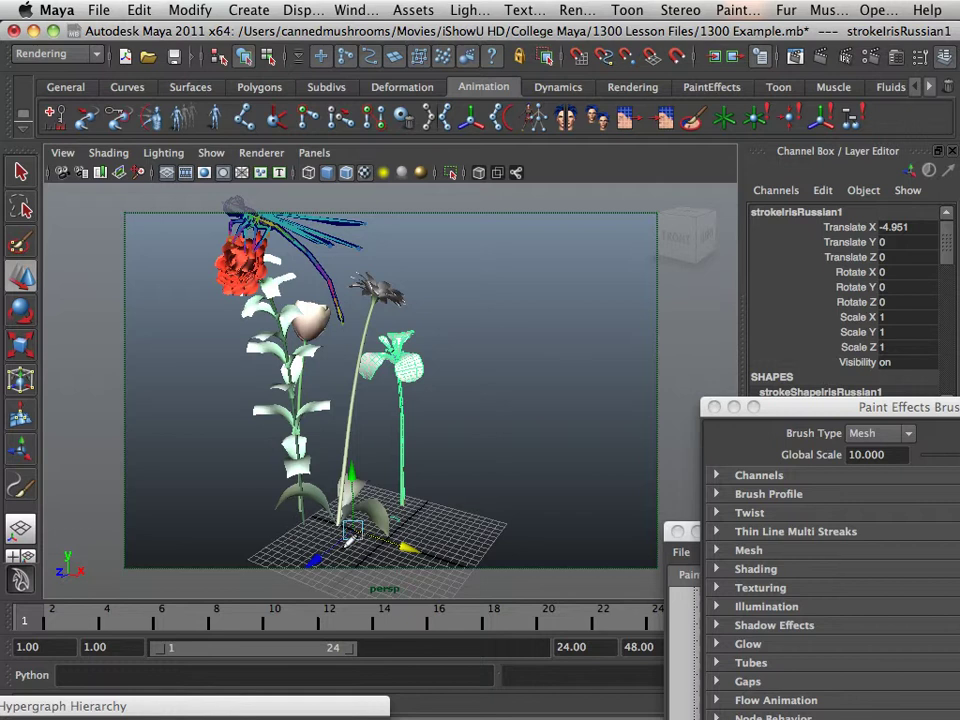
mouse_move(318, 550)
left_mouse_down()
mouse_move(311, 572)
mouse_move(278, 585)
left_mouse_up()
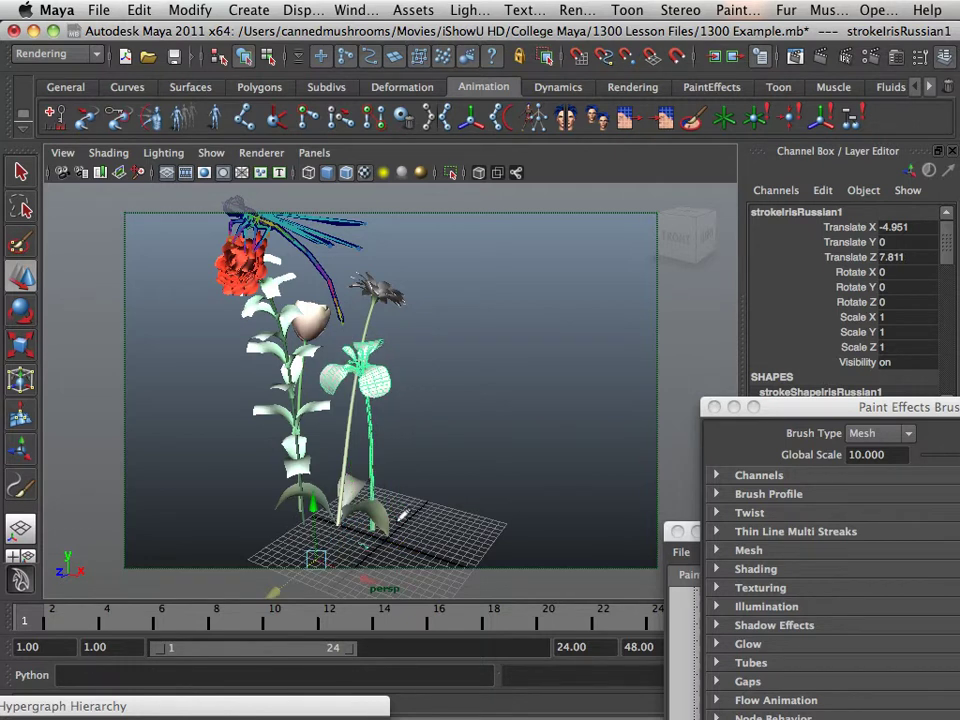
left_click_drag(401, 515, 388, 471, "alt")
left_click_drag(360, 525, 378, 531)
mouse_move(356, 411)
right_mouse_down("alt")
mouse_move(375, 435)
mouse_move(463, 463)
mouse_move(336, 440)
mouse_move(375, 467)
mouse_move(340, 420)
right_mouse_up("alt")
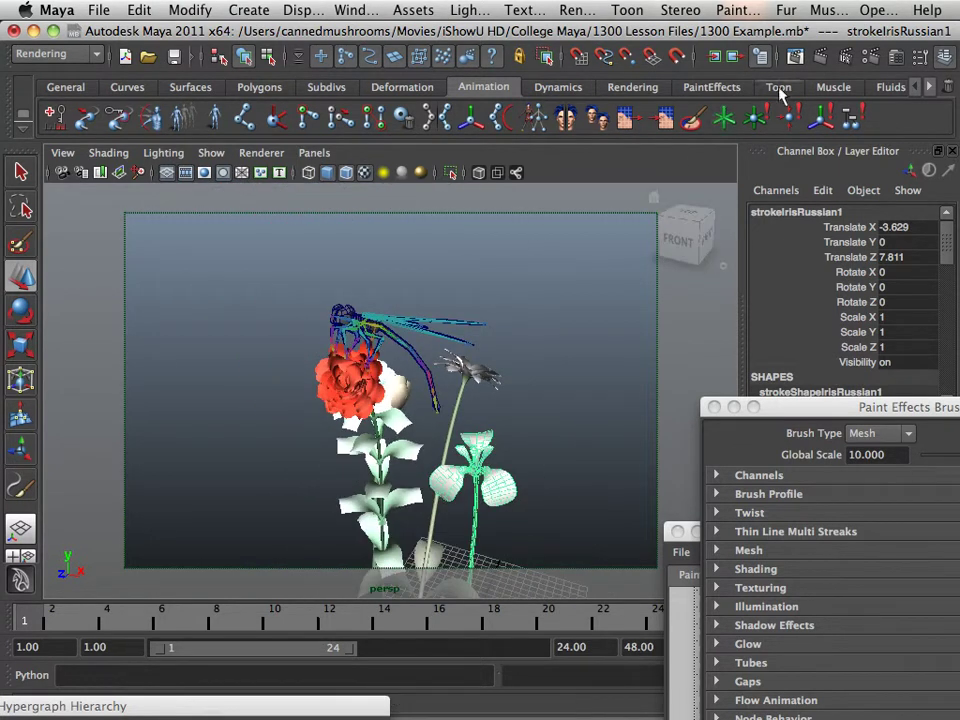
Render the current view with Maya Software and render it again with mental ray for comparison
left_click(821, 58)
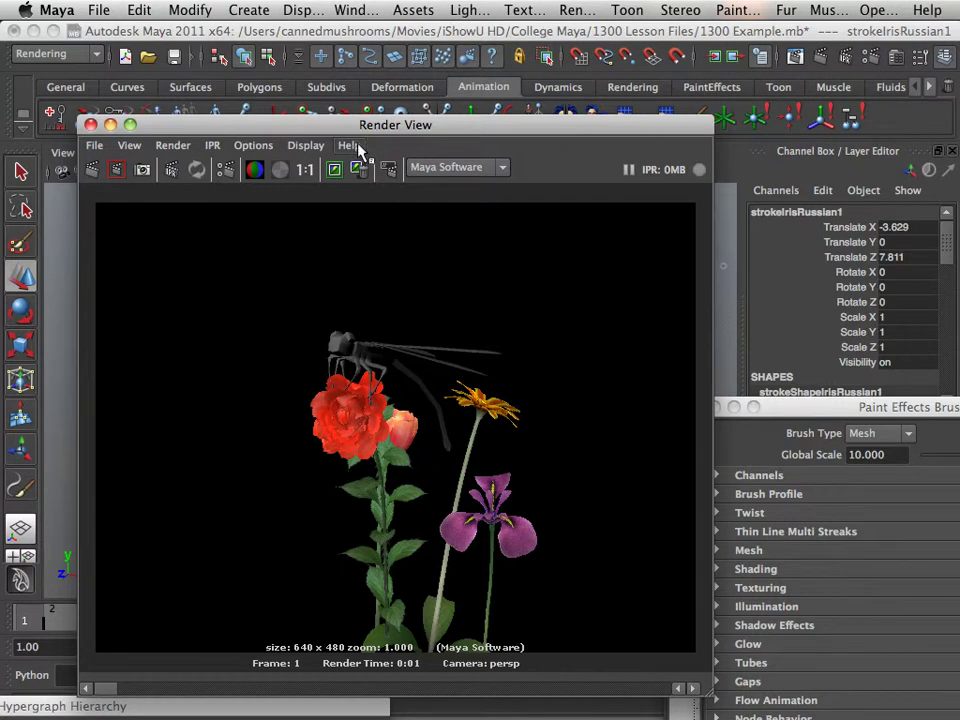
left_click(445, 173)
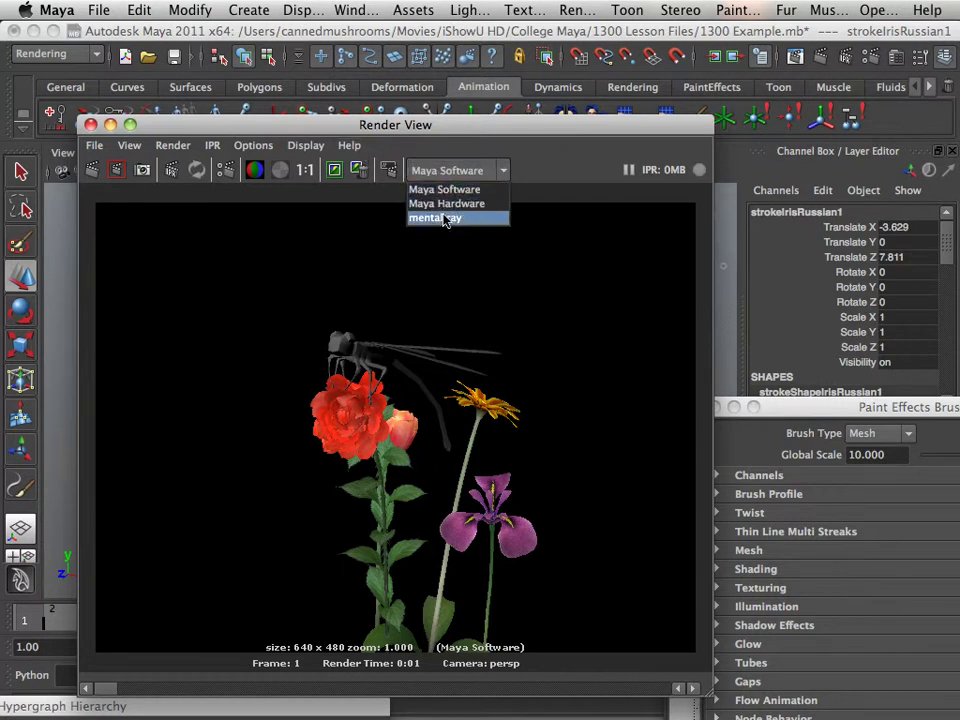
left_click(440, 217)
left_click(93, 170)
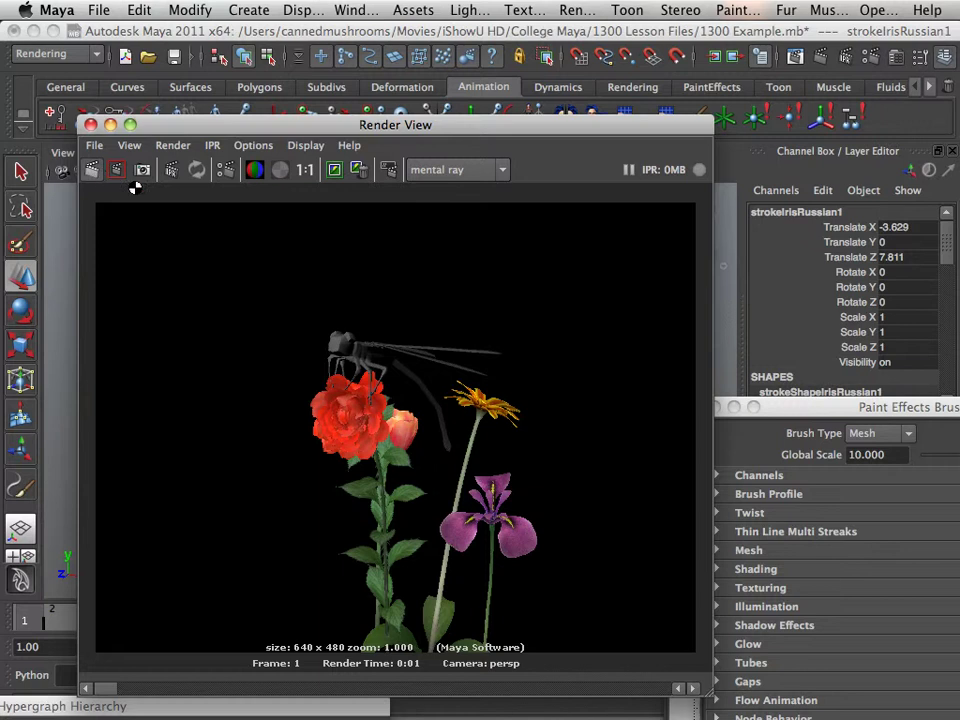
Switch the renderer back to Maya Software, re-render the frame, and run an IPR render
left_click(465, 172)
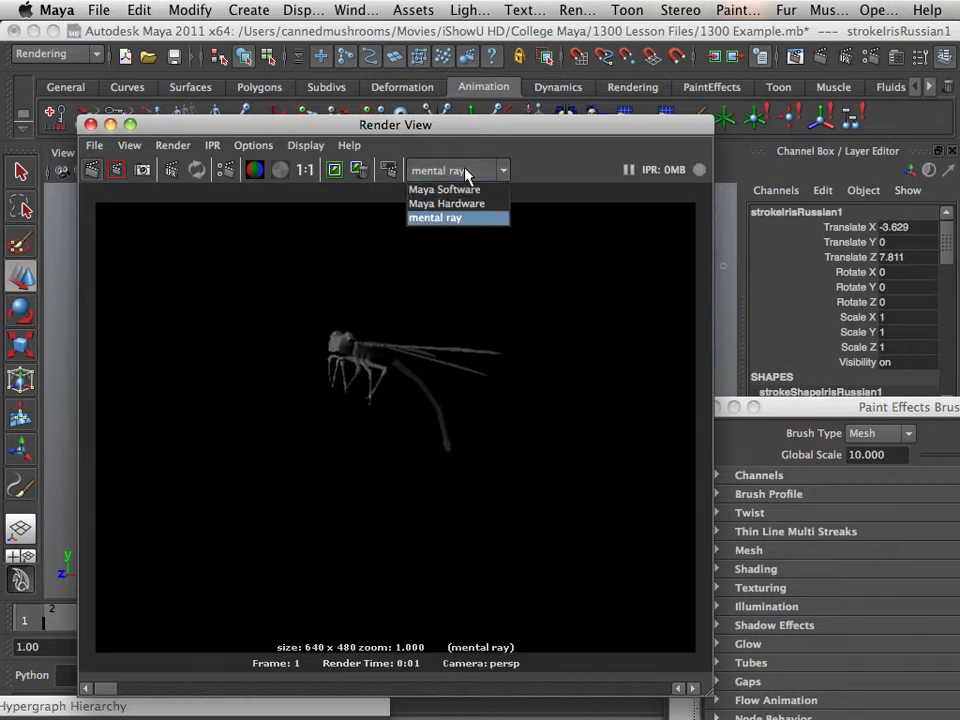
left_click(440, 189)
left_click(118, 171)
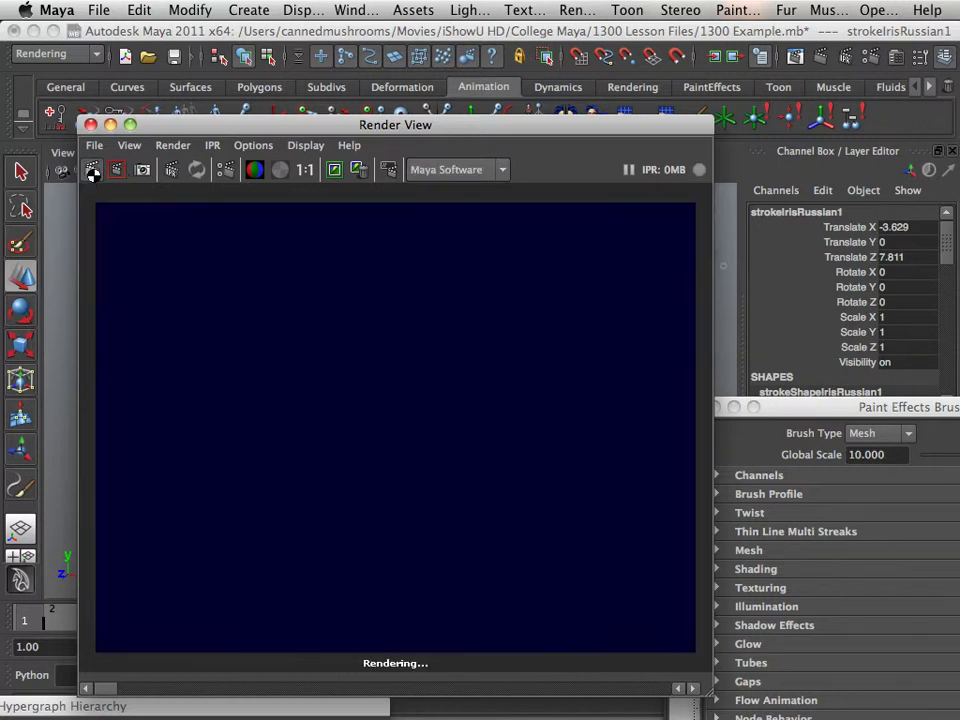
left_click(845, 58)
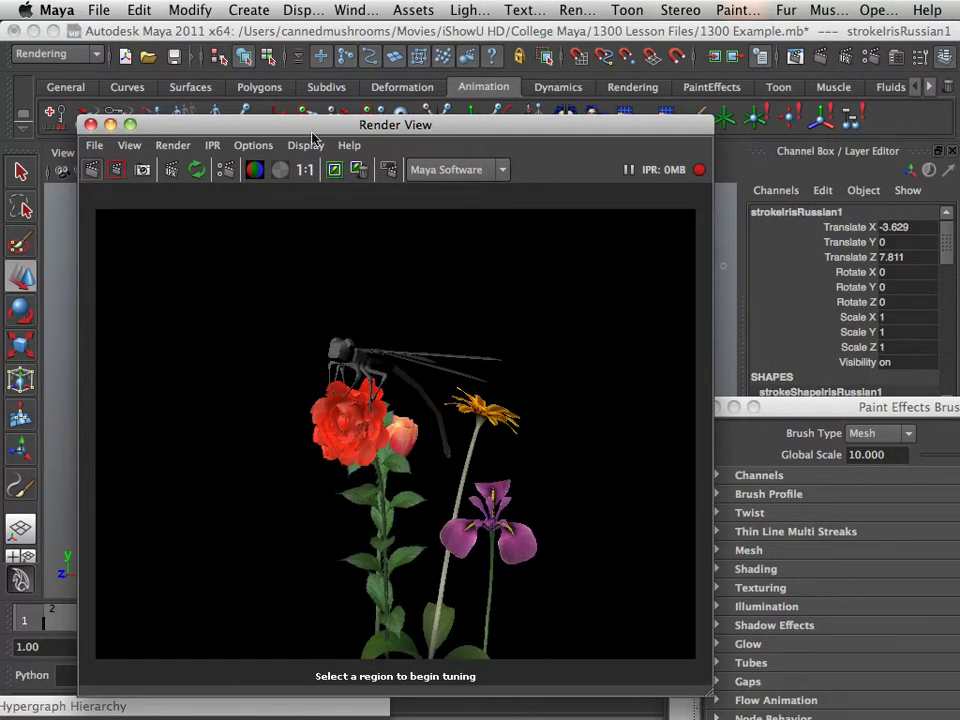
Set the Maya Software anti-aliasing quality to Production quality, re-render the frame, and close the render window
left_click(870, 60)
left_click(388, 169)
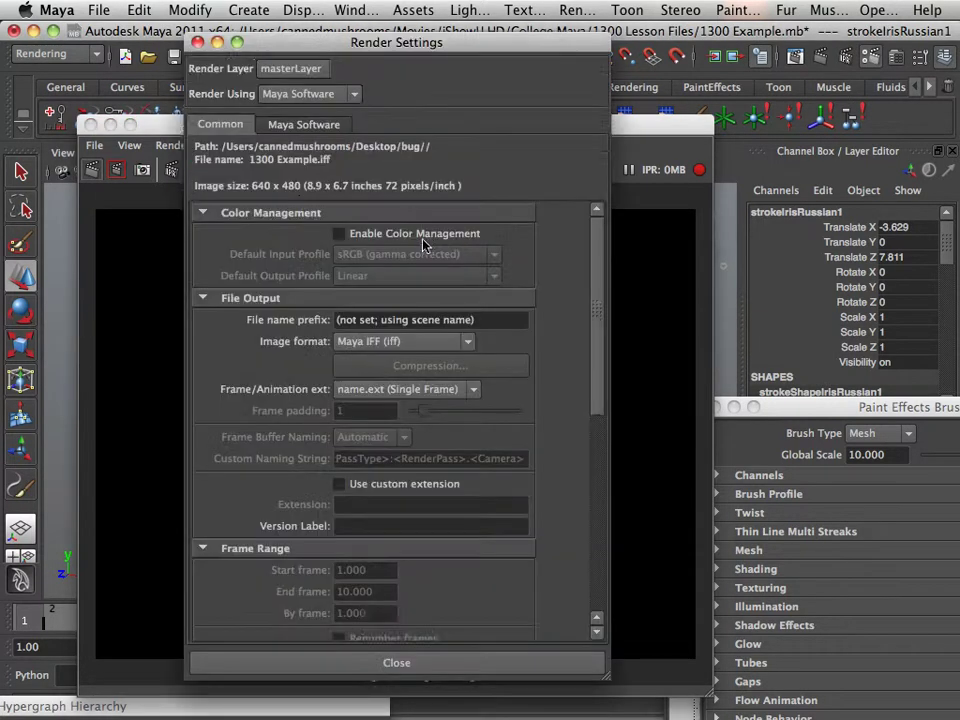
left_click(305, 143)
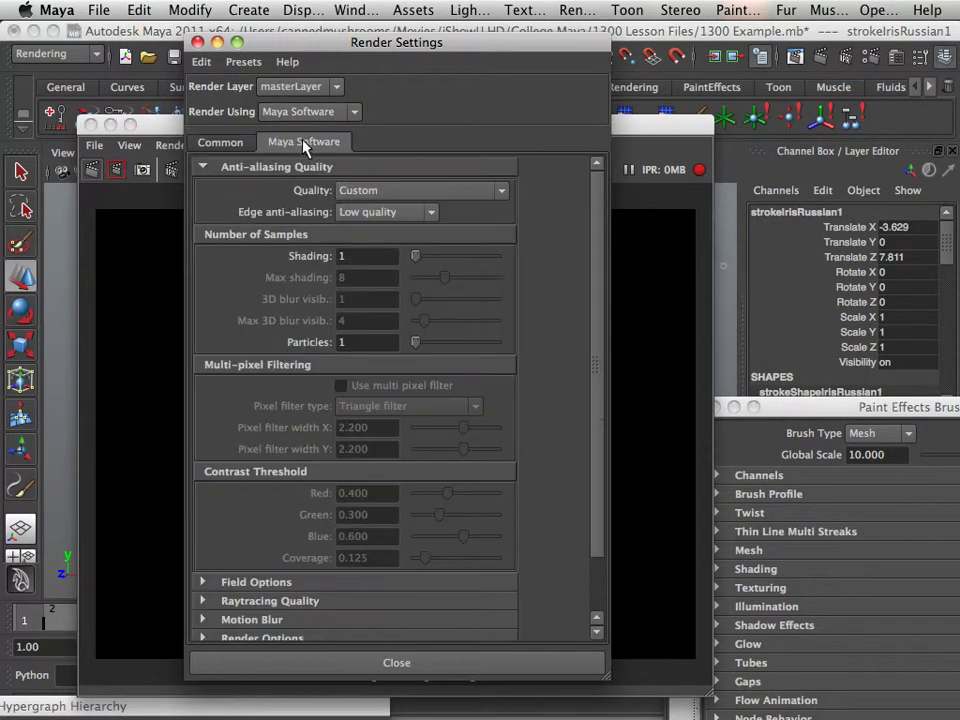
left_click(362, 213)
left_click(370, 213)
left_click(420, 190)
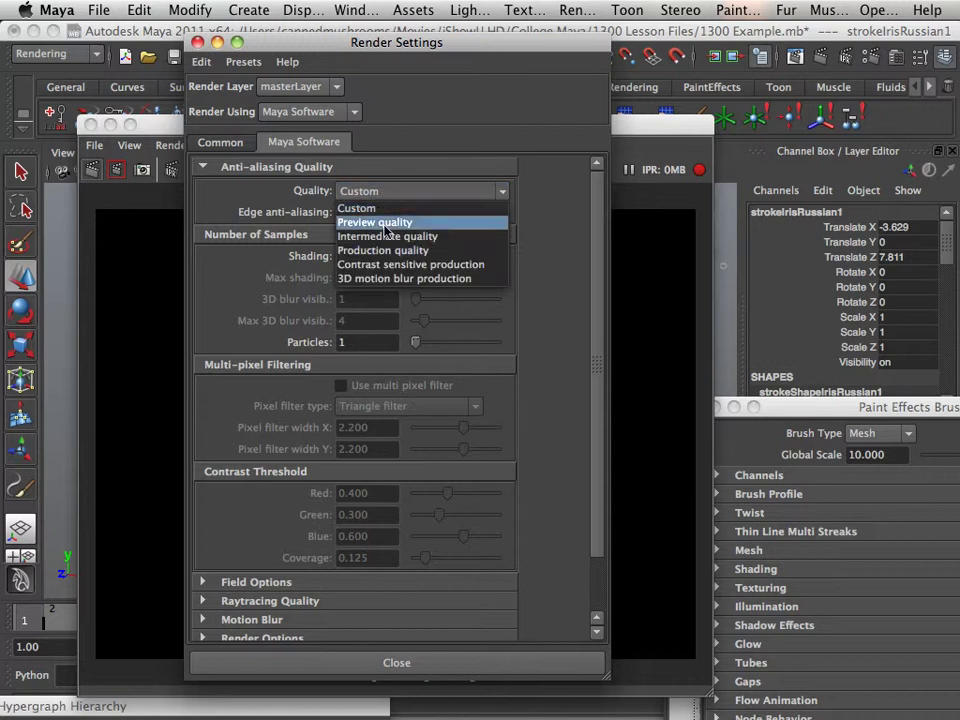
left_click(386, 253)
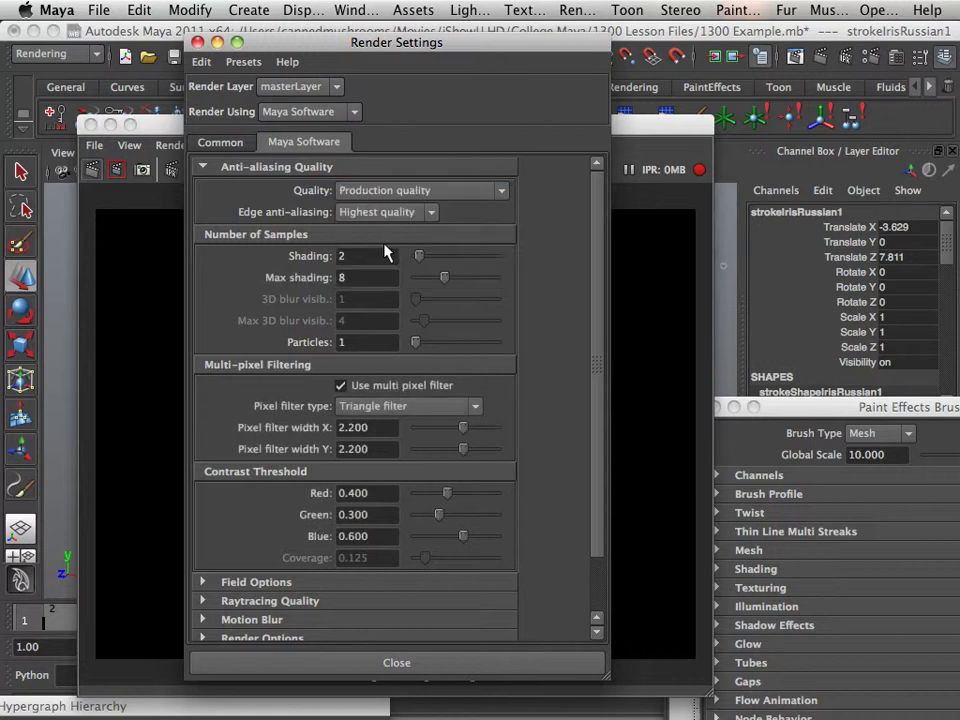
left_click(198, 43)
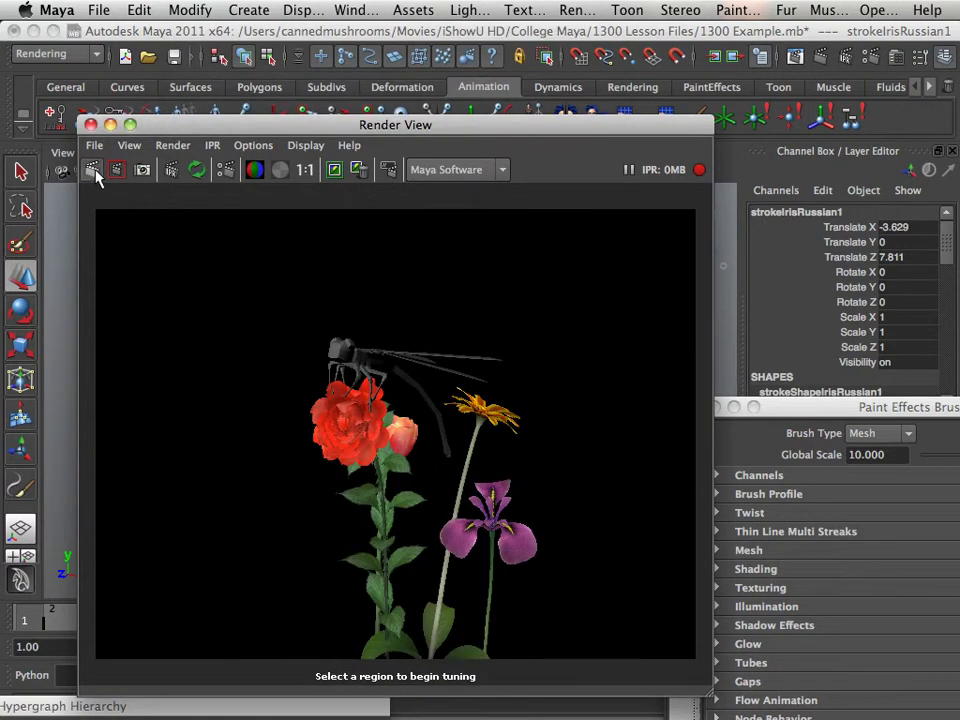
left_click(92, 170)
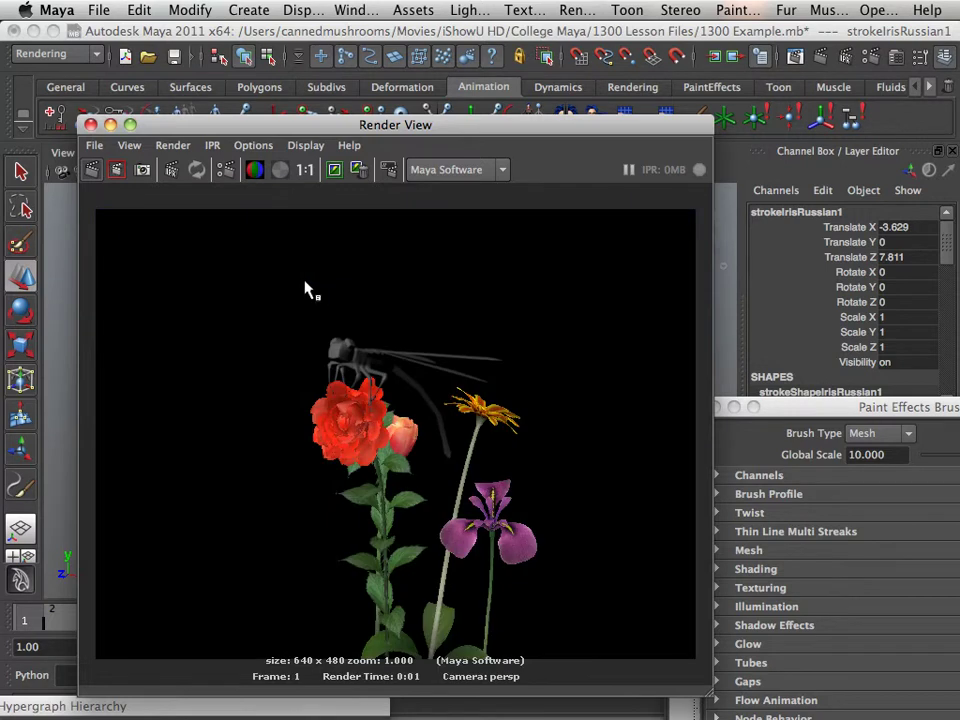
left_click(90, 124)
Rotate the dragonfly's head joint to about X -5.885, Y 37.471, Z -22.322 so the head turns toward the camera
right_click_drag(388, 340, 508, 399, "alt")
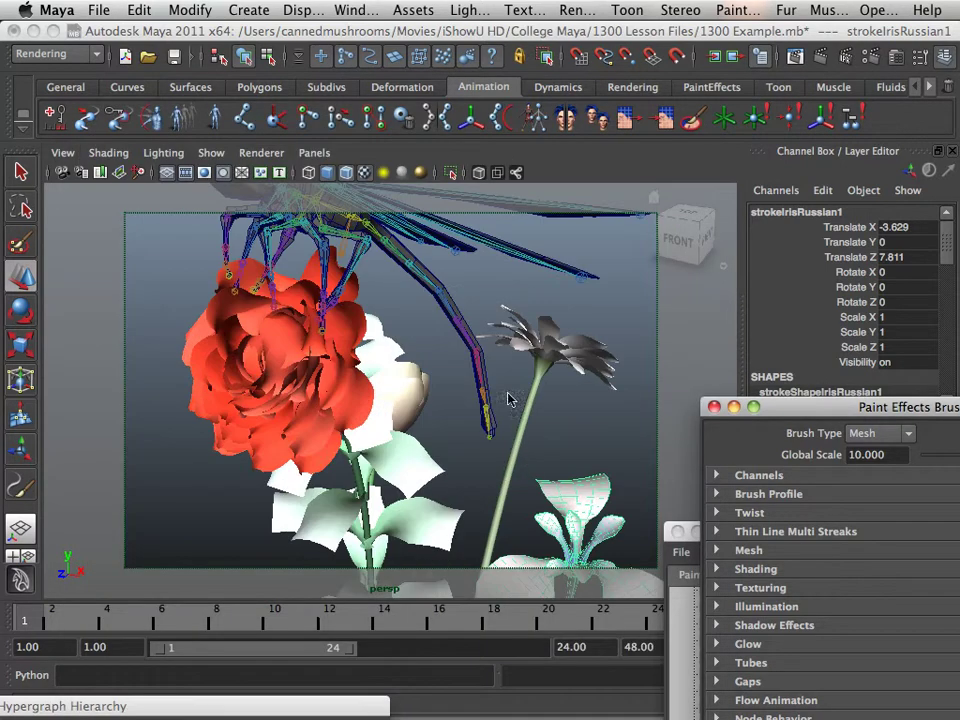
left_click_drag(508, 399, 411, 394, "alt")
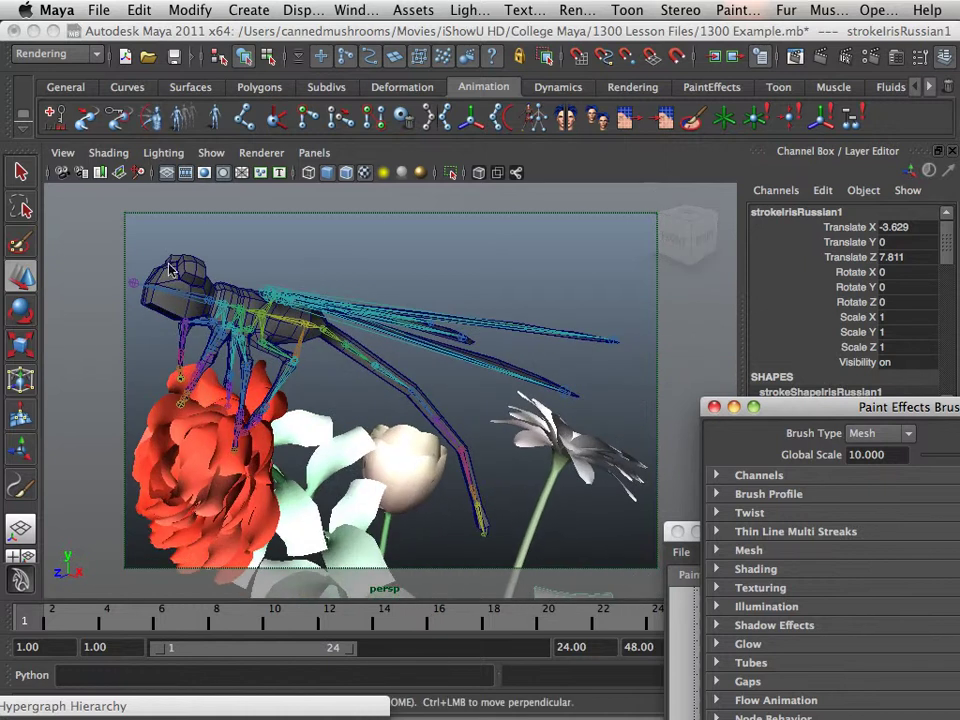
left_click(495, 471)
mouse_move(430, 430)
left_mouse_down("alt")
mouse_move(408, 422)
mouse_move(439, 433)
mouse_move(446, 418)
left_mouse_up("alt")
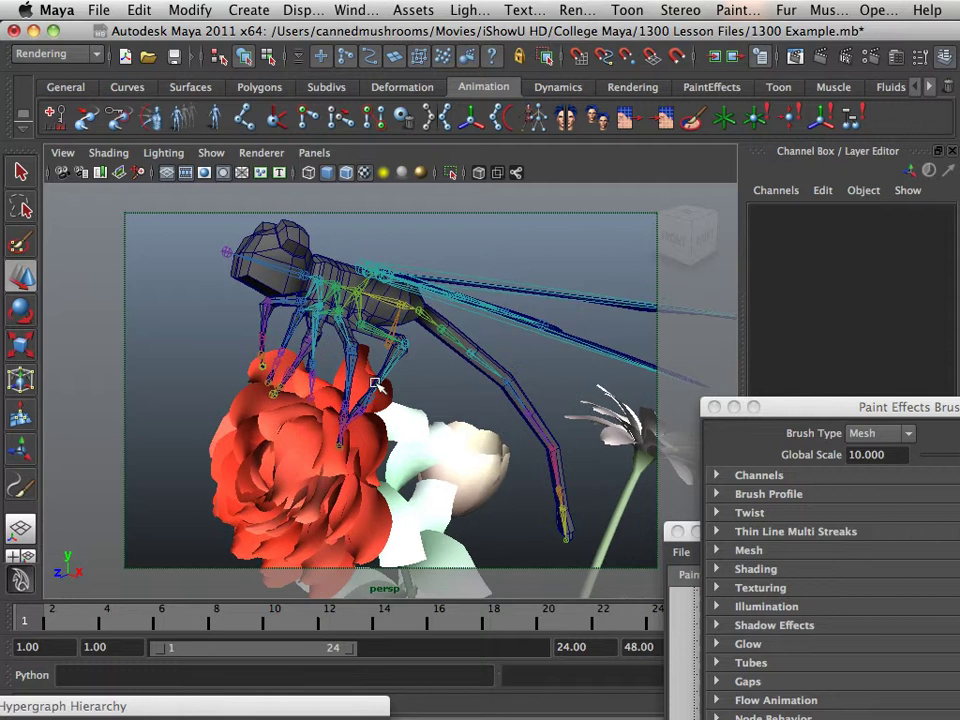
left_click_drag(375, 388, 251, 405, "alt")
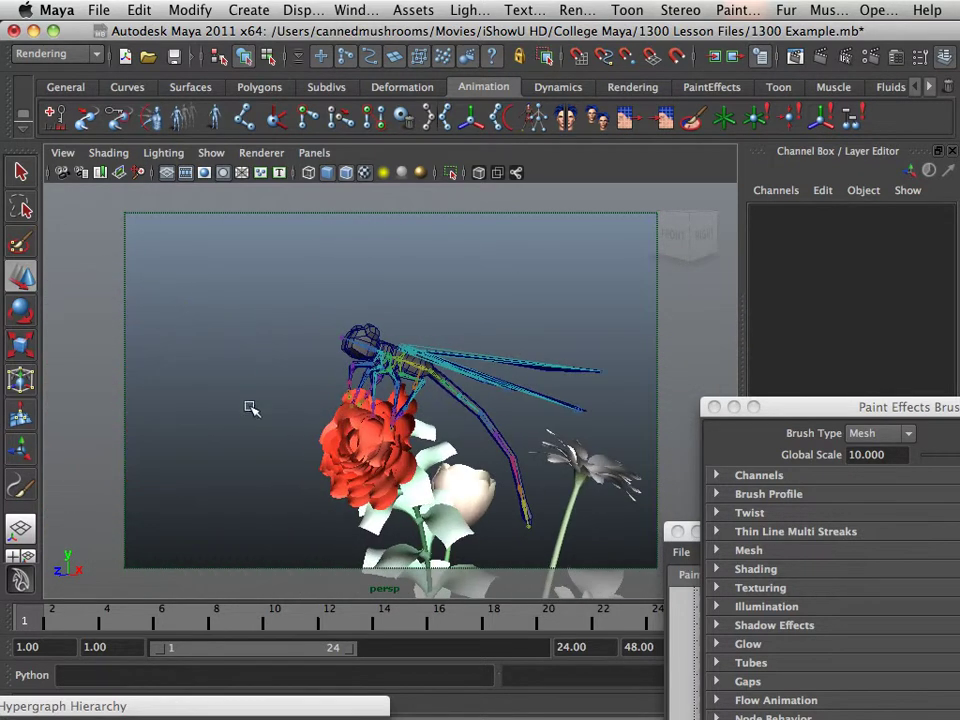
left_click(21, 310)
right_click_drag(96, 332, 339, 318, "alt")
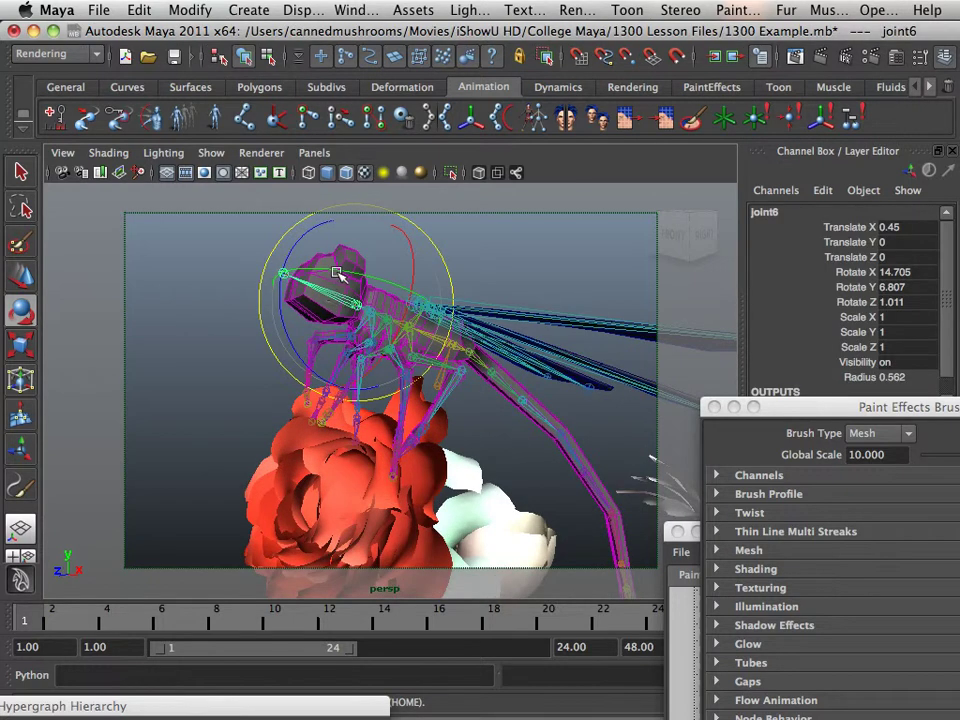
left_click_drag(336, 270, 318, 388)
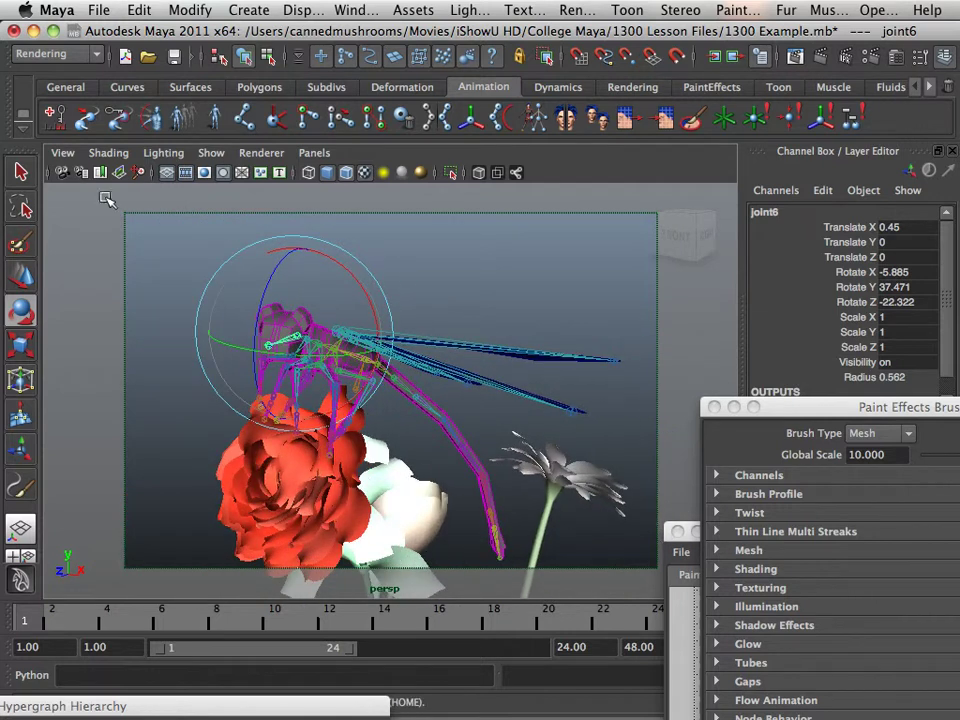
left_click(63, 153)
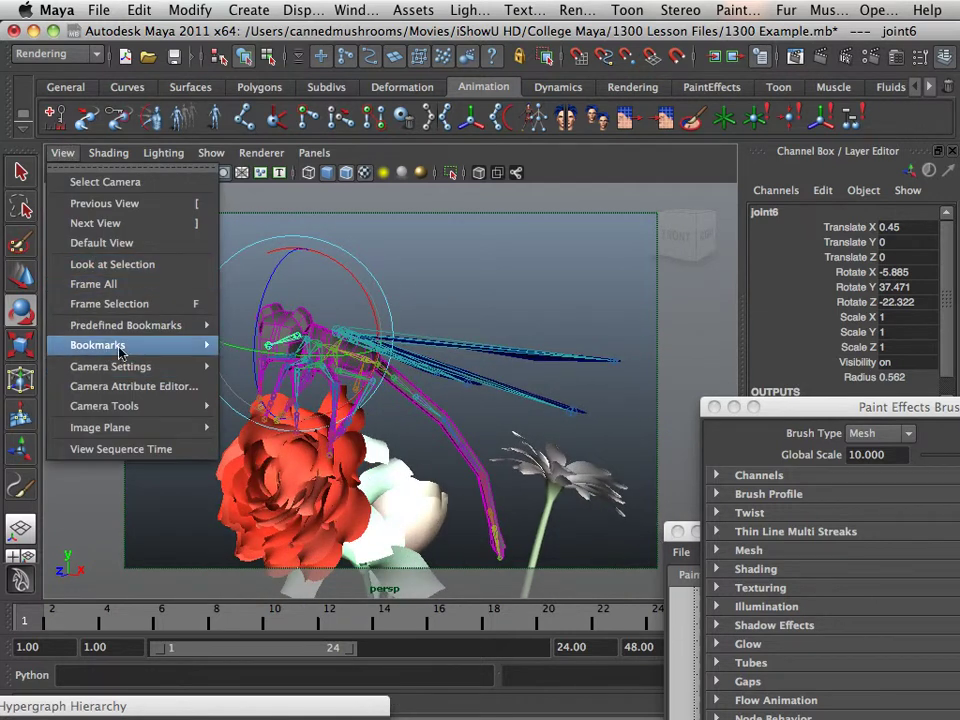
mouse_move(127, 353)
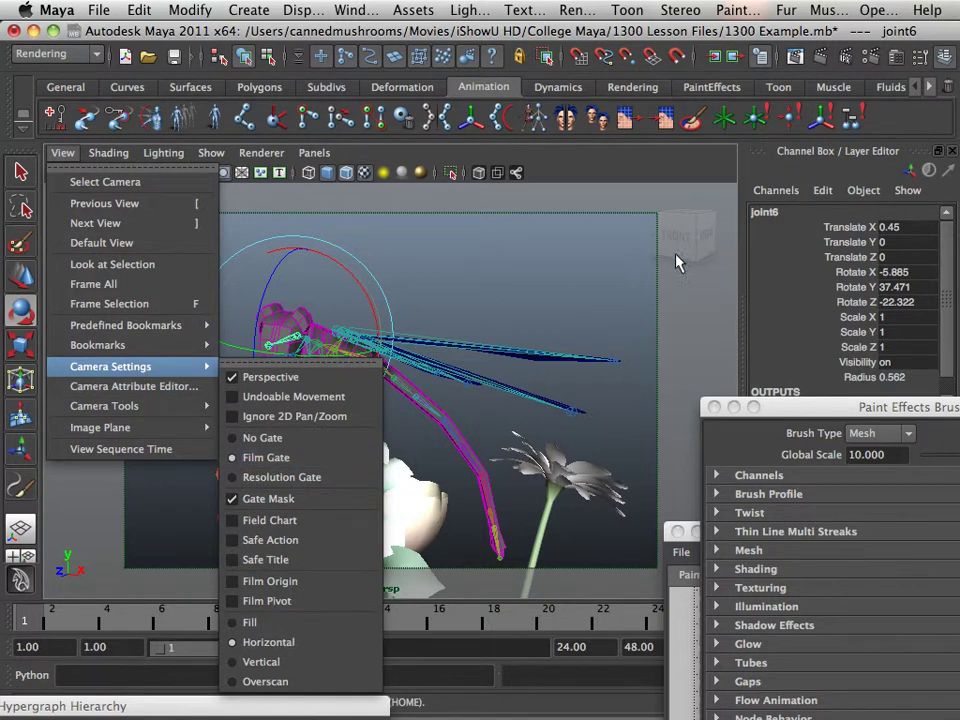
left_click(668, 365)
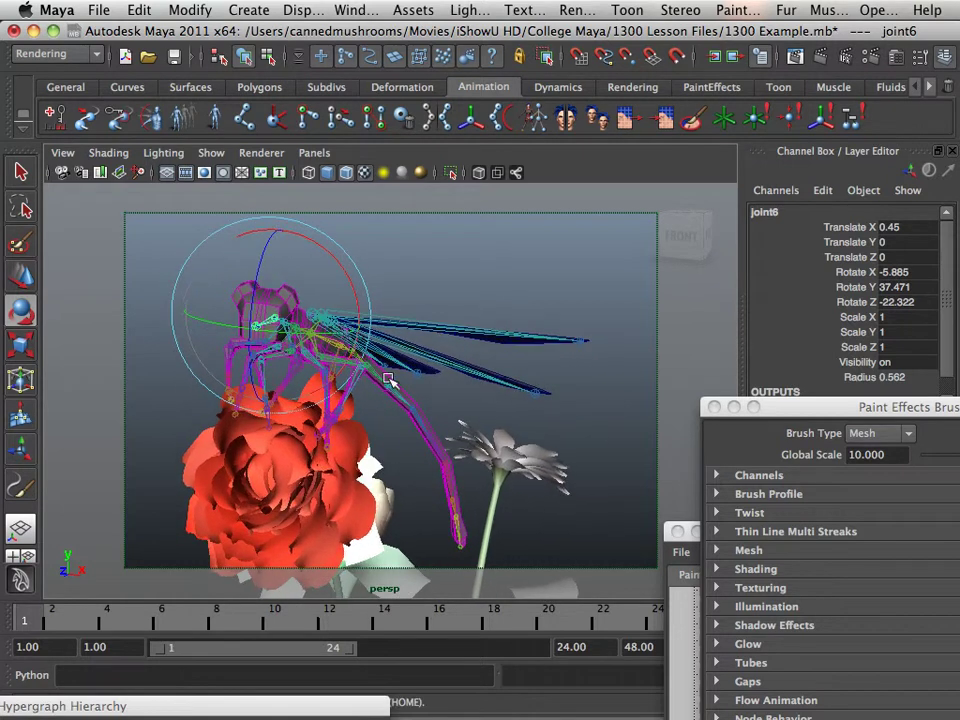
Swing the dragonfly's Wing_L_B joint outward to a Rotate Y of about -22.018
left_click(675, 404)
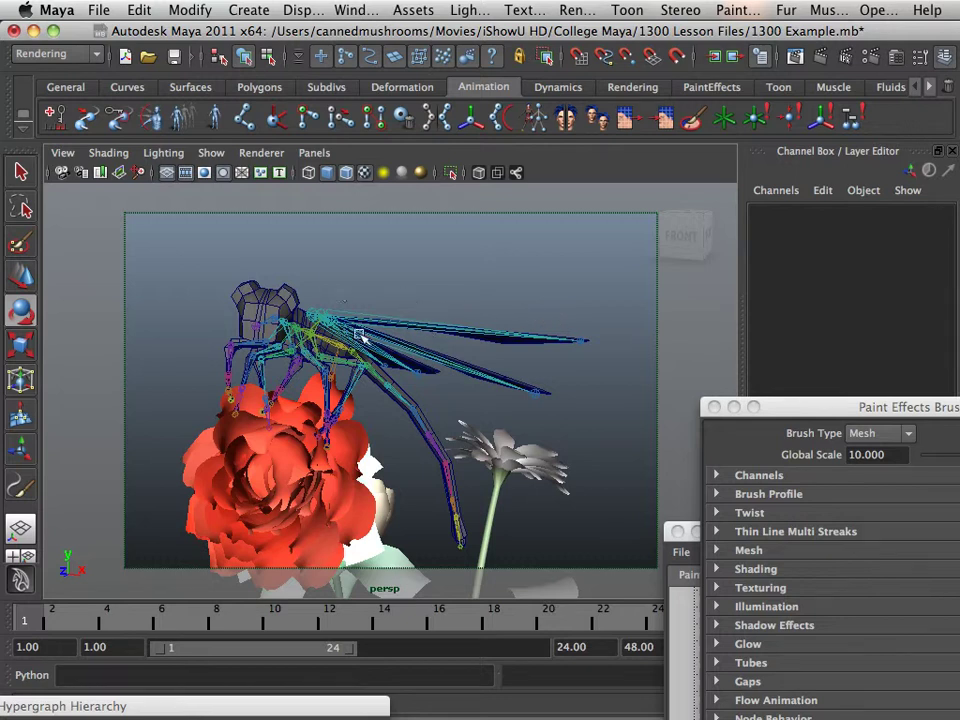
left_click_drag(334, 291, 375, 370, "alt")
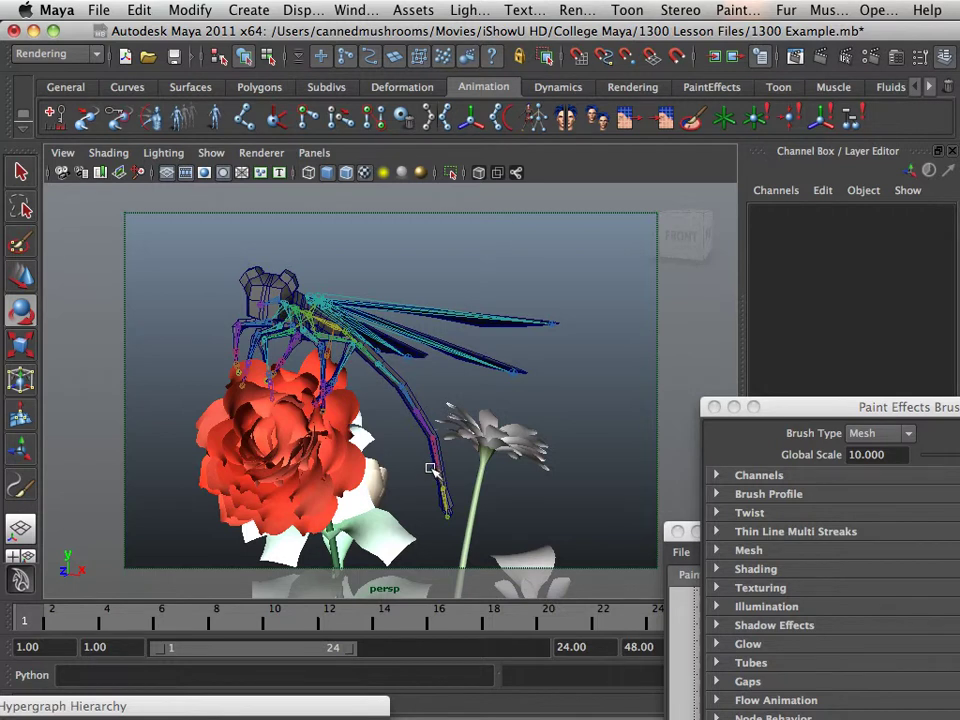
left_click(423, 366)
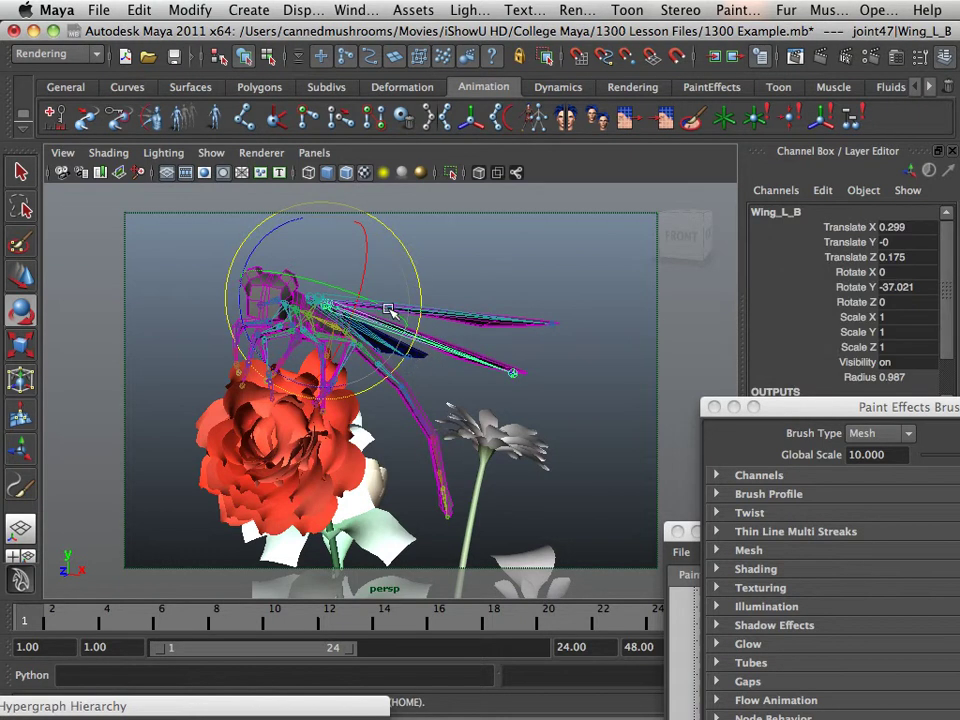
mouse_move(389, 309)
left_mouse_down()
mouse_move(380, 300)
mouse_move(388, 296)
mouse_move(376, 306)
mouse_move(390, 301)
left_mouse_up()
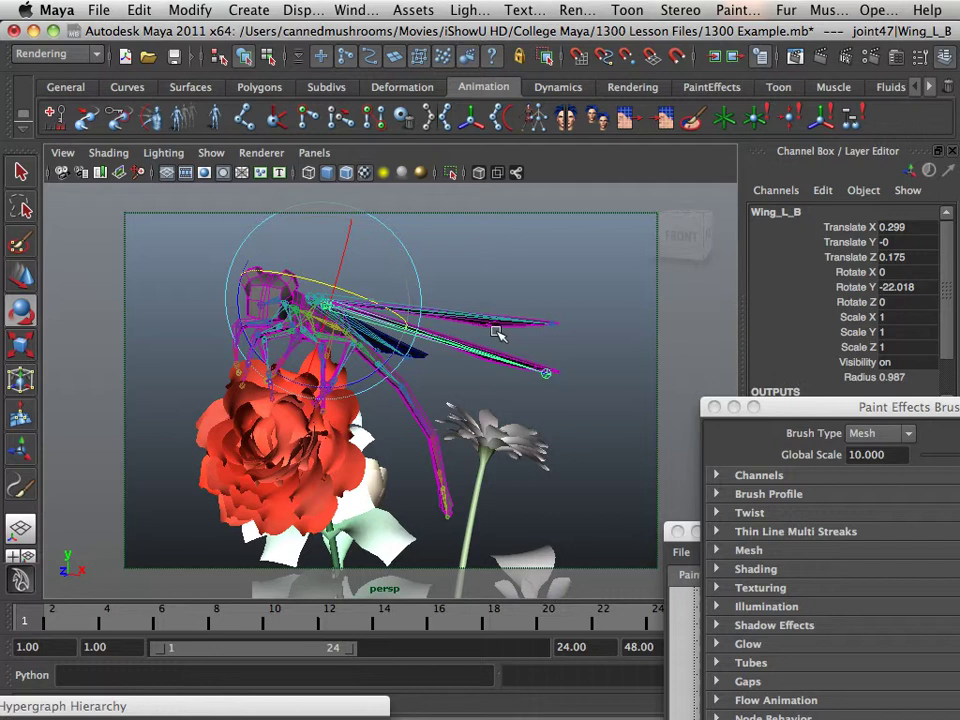
Refine the Wing_L_B joint's rotation to about X -0.775, Y -27.024, Z 3.748 and deselect it
left_click_drag(497, 333, 435, 303, "alt")
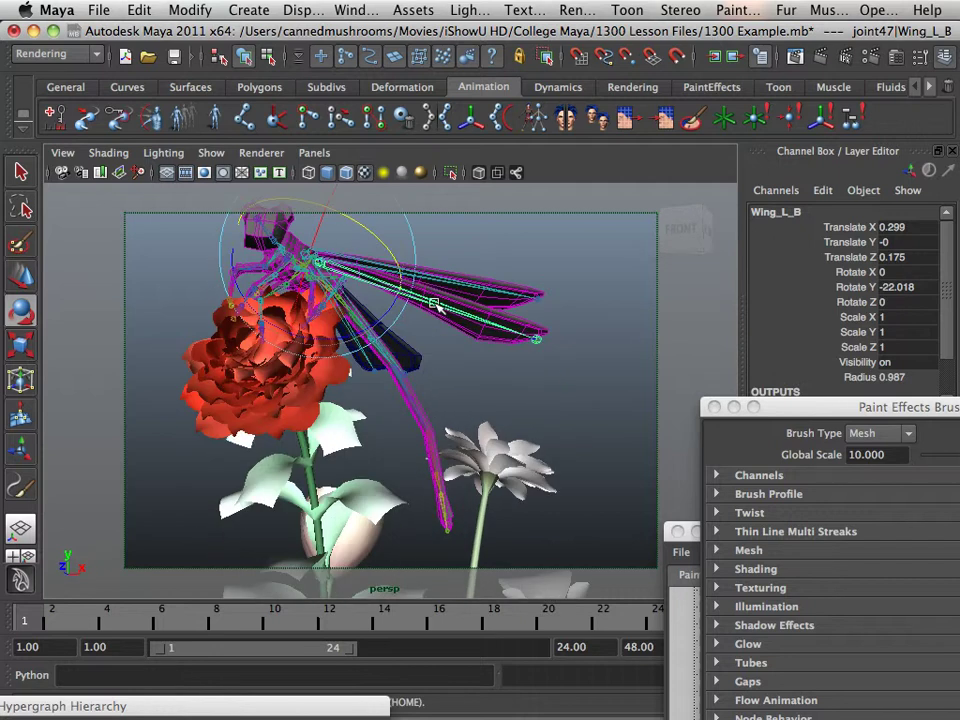
left_click_drag(399, 257, 520, 368)
left_click_drag(410, 347, 471, 357)
left_click_drag(408, 341, 391, 341)
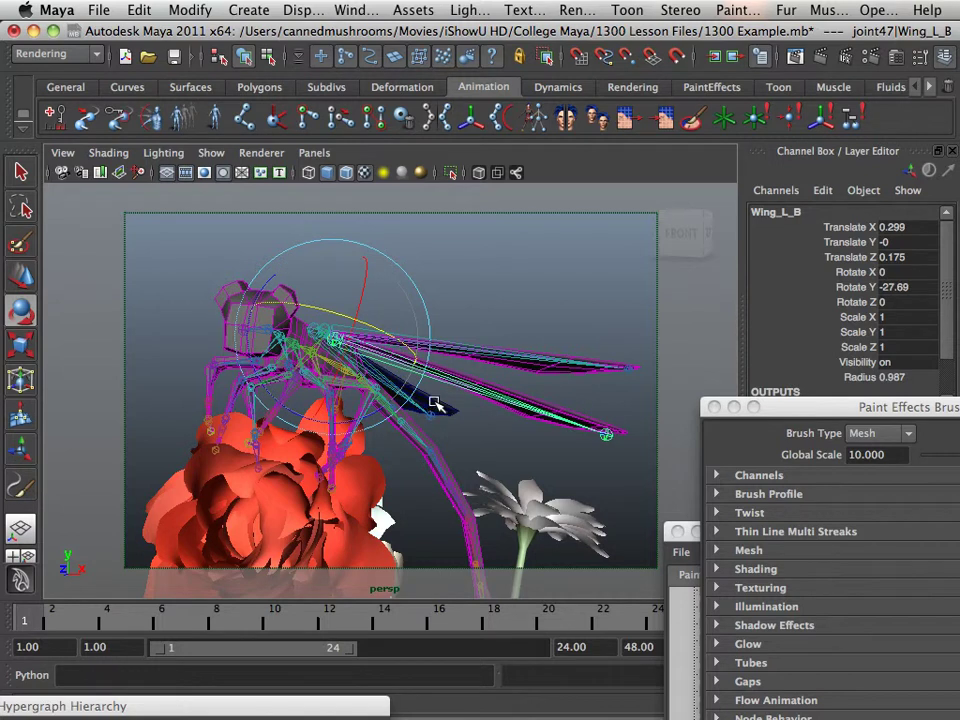
left_click_drag(415, 402, 403, 381)
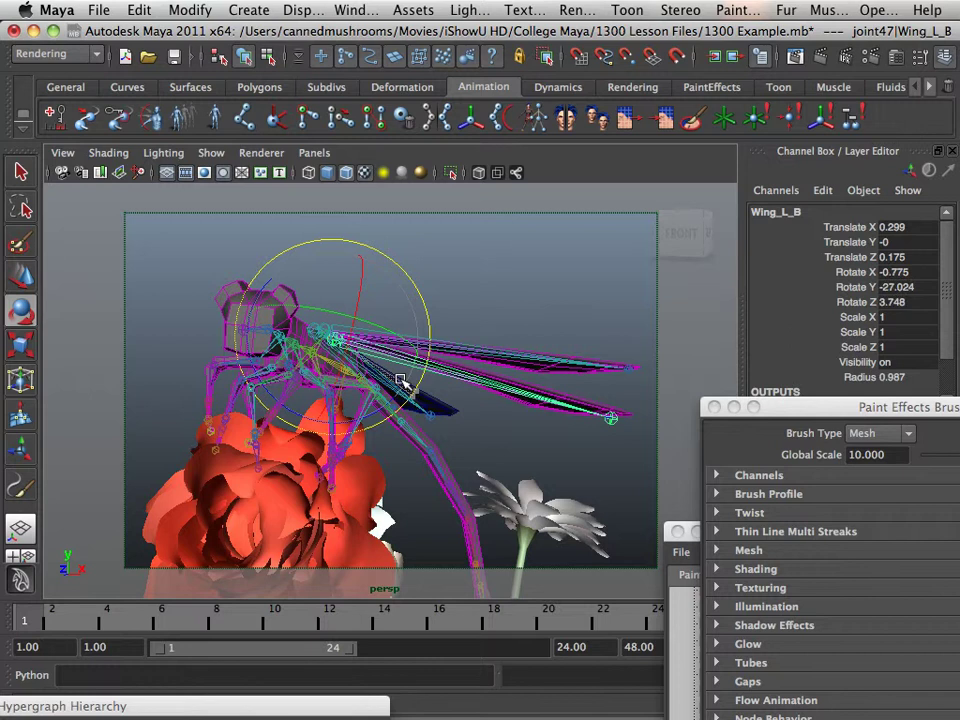
left_click(520, 322)
Turn the dragonfly's head joint further, to about X 7.192, Y 55.498, Z -27.21, and deselect it
left_click_drag(518, 330, 461, 300, "alt")
left_click(248, 298)
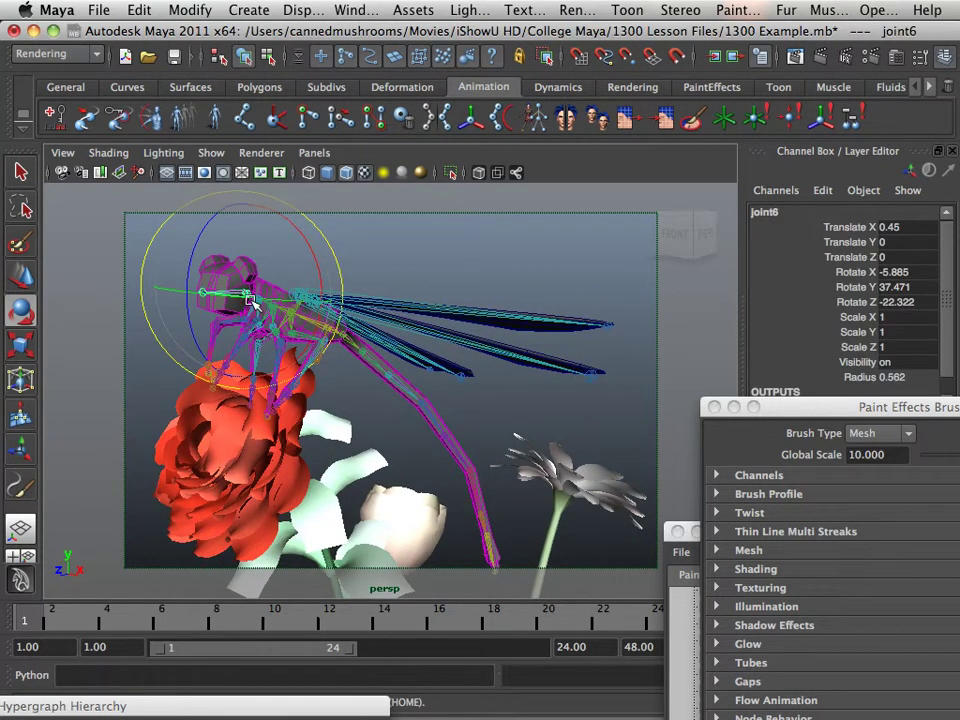
left_click_drag(251, 299, 155, 266)
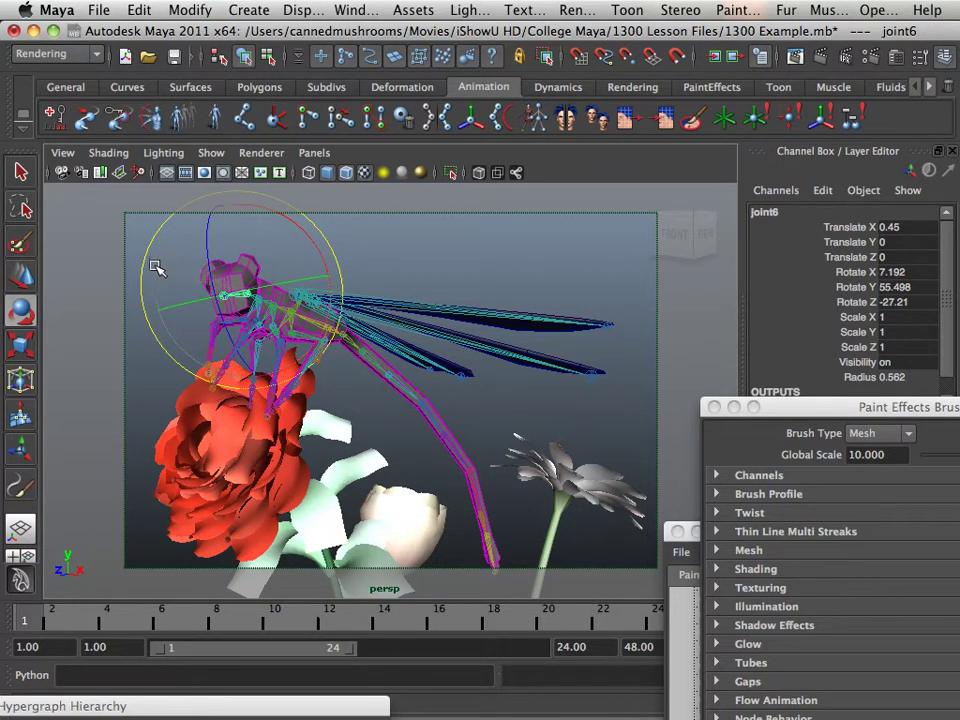
left_click(416, 267)
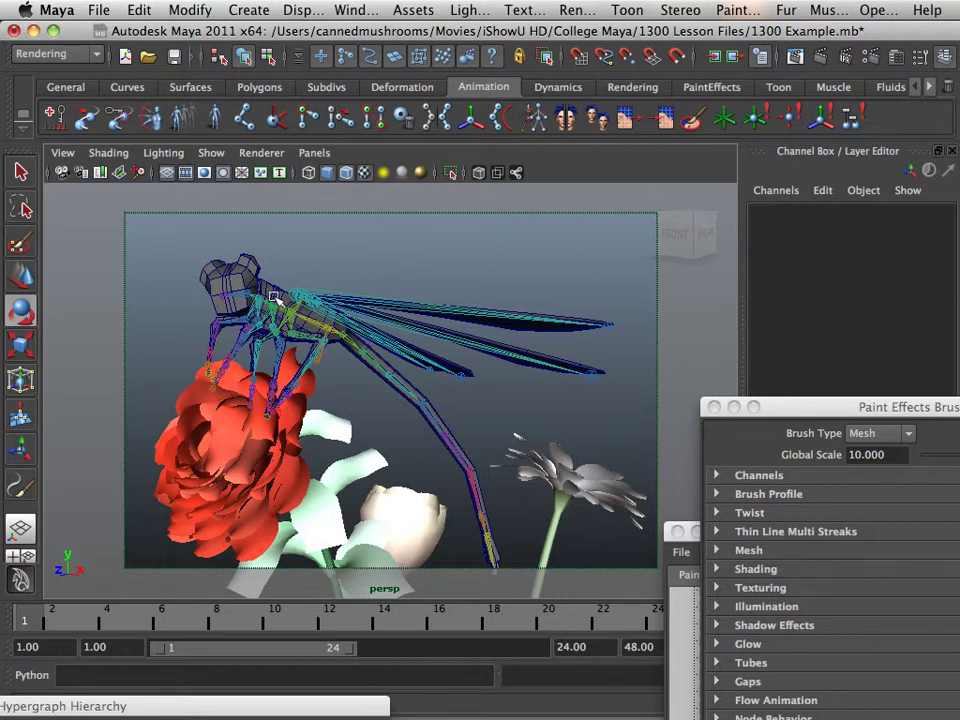
left_click(212, 153)
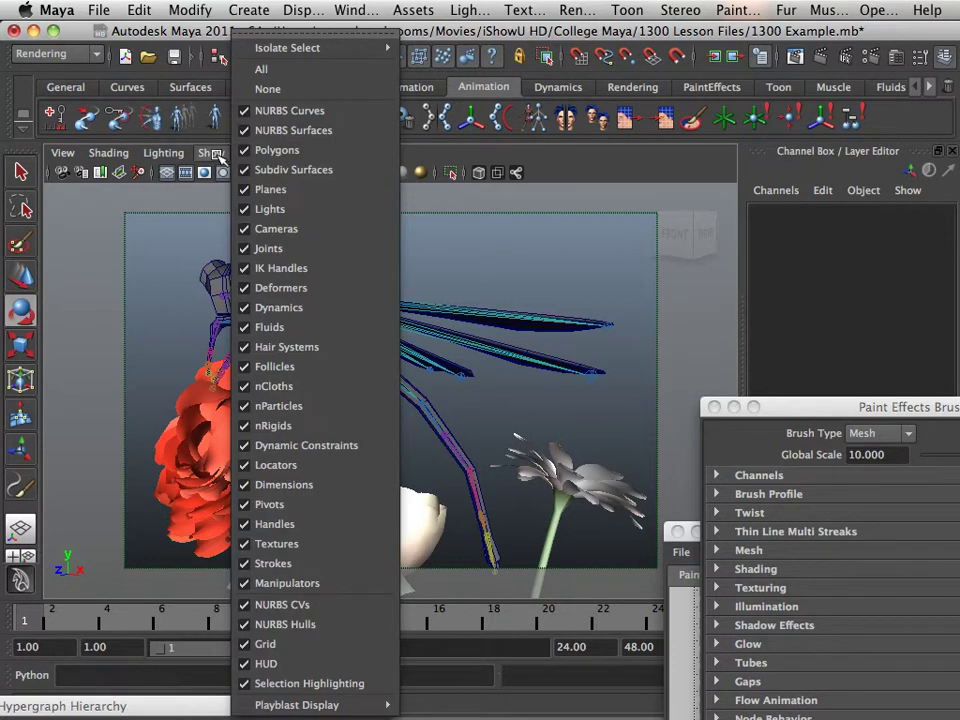
left_click(482, 216)
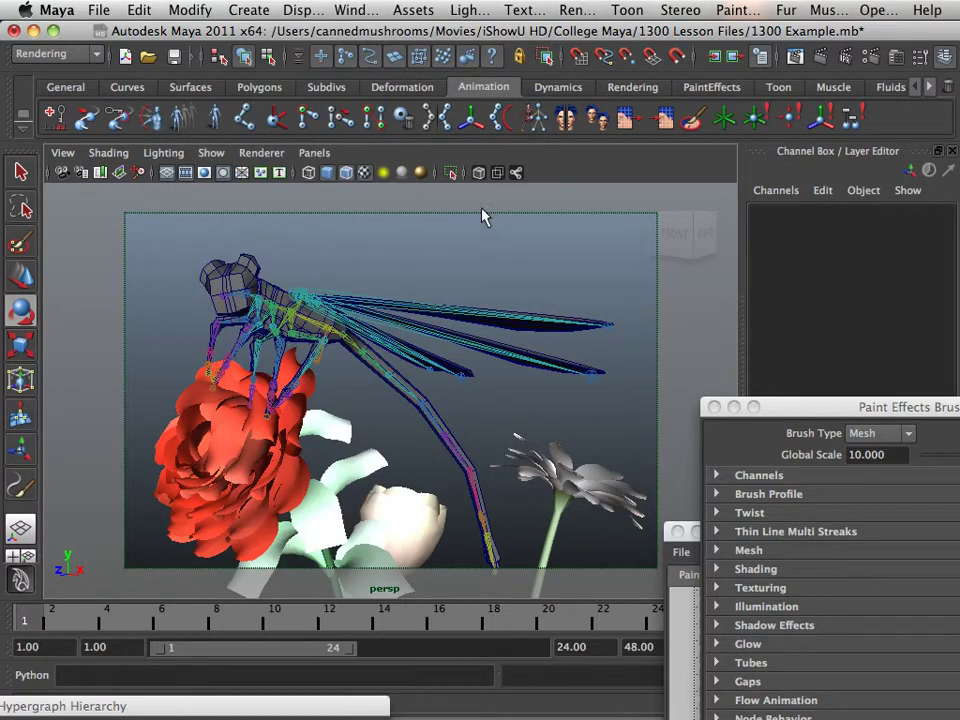